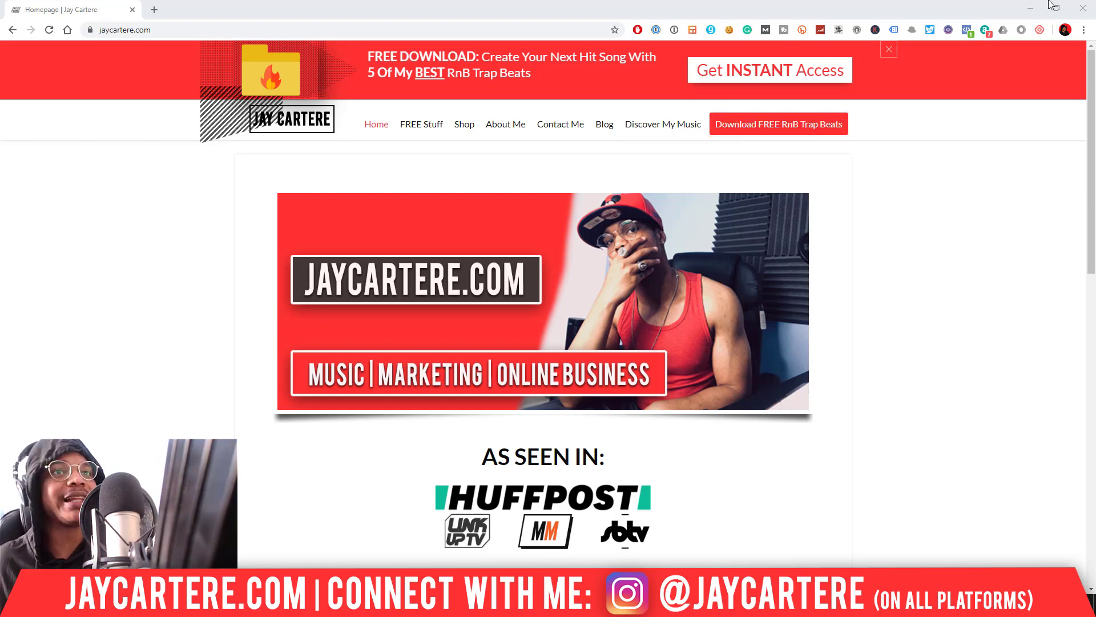
Minimize Chrome to bring FL Studio with Omnisphere into view.
{"action": "left_click", "coordinate": [1031, 8]}
Move the Channel rack and Omnisphere window aside, then sort the patch list by Ratings.
{"action": "left_click_drag", "start_coordinate": [590, 244], "coordinate": [1093, 223]}
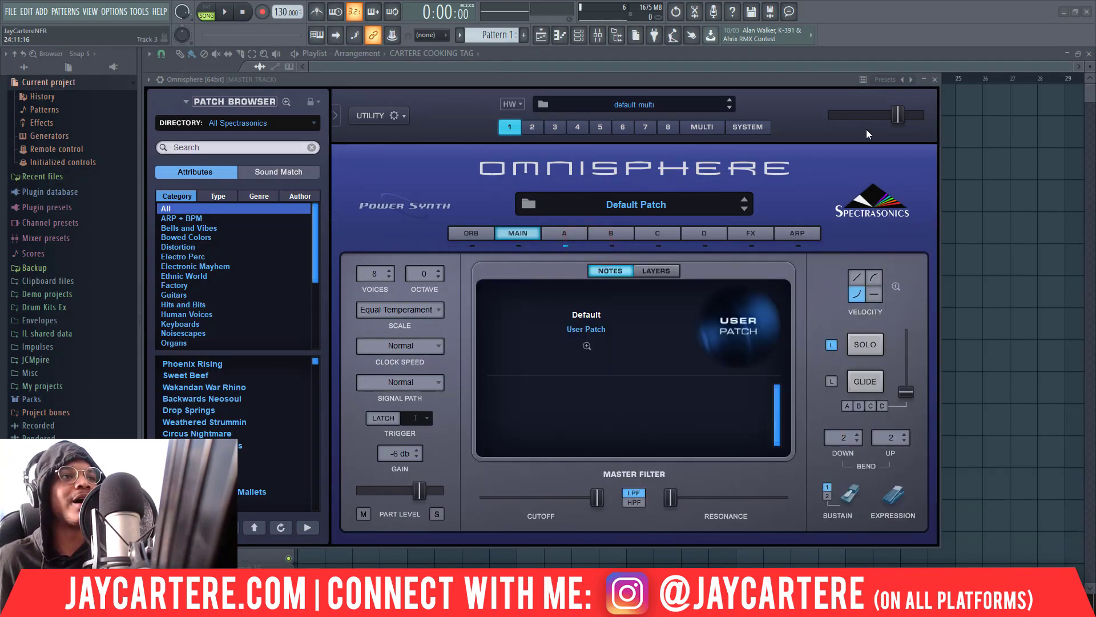
{"action": "mouse_move", "coordinate": [583, 87]}
{"action": "left_mouse_down"}
{"action": "mouse_move", "coordinate": [529, 92]}
{"action": "mouse_move", "coordinate": [645, 101]}
{"action": "mouse_move", "coordinate": [651, 89]}
{"action": "mouse_move", "coordinate": [585, 81]}
{"action": "left_mouse_up"}
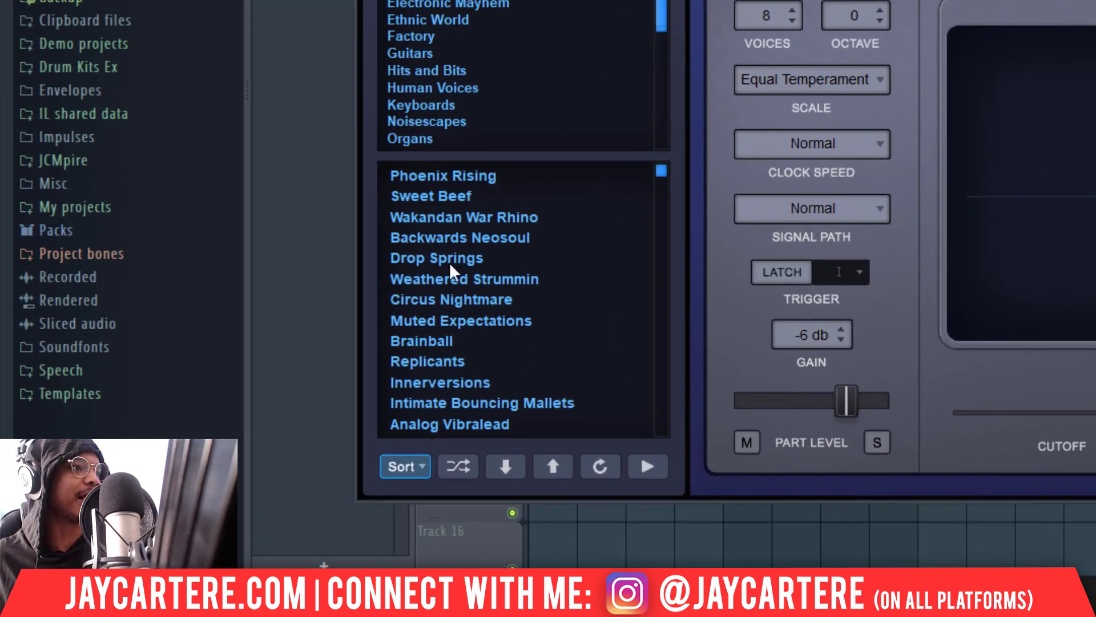
{"action": "left_click", "coordinate": [424, 467]}
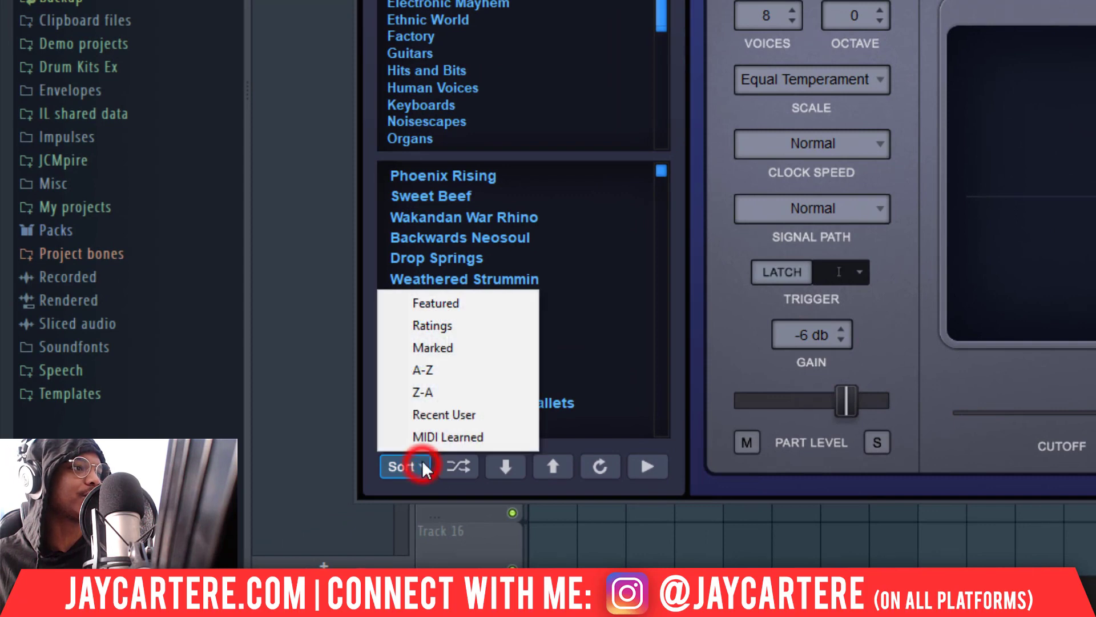
{"action": "left_click", "coordinate": [448, 333]}
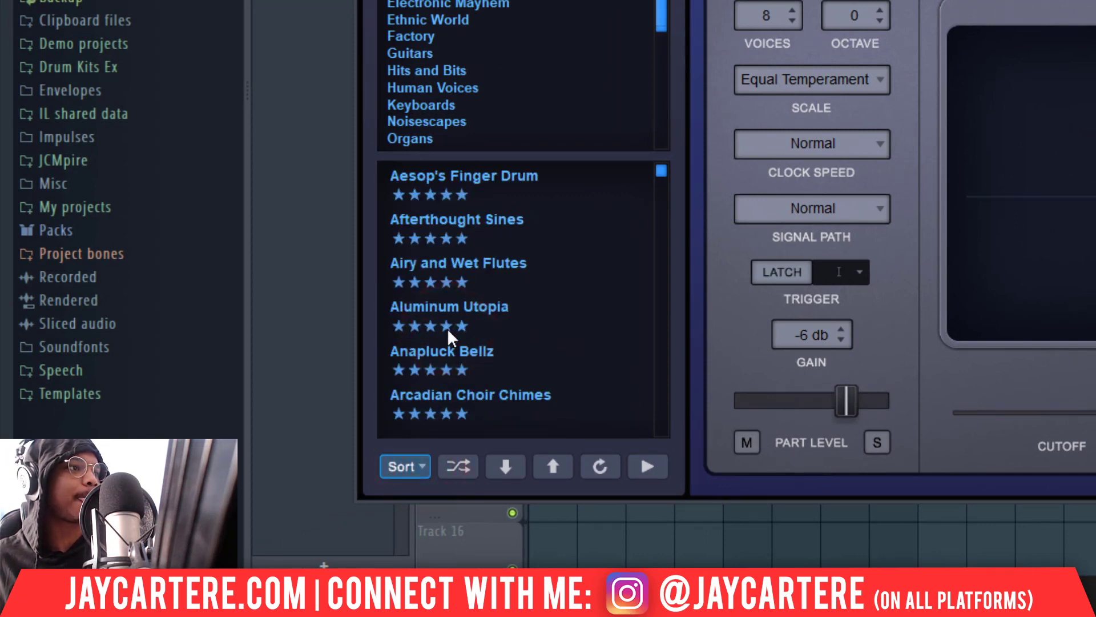
{"action": "scroll", "coordinate": [539, 234], "scroll_direction": "down", "scroll_amount": 3}
{"action": "scroll", "coordinate": [539, 232], "scroll_direction": "down", "scroll_amount": 15}
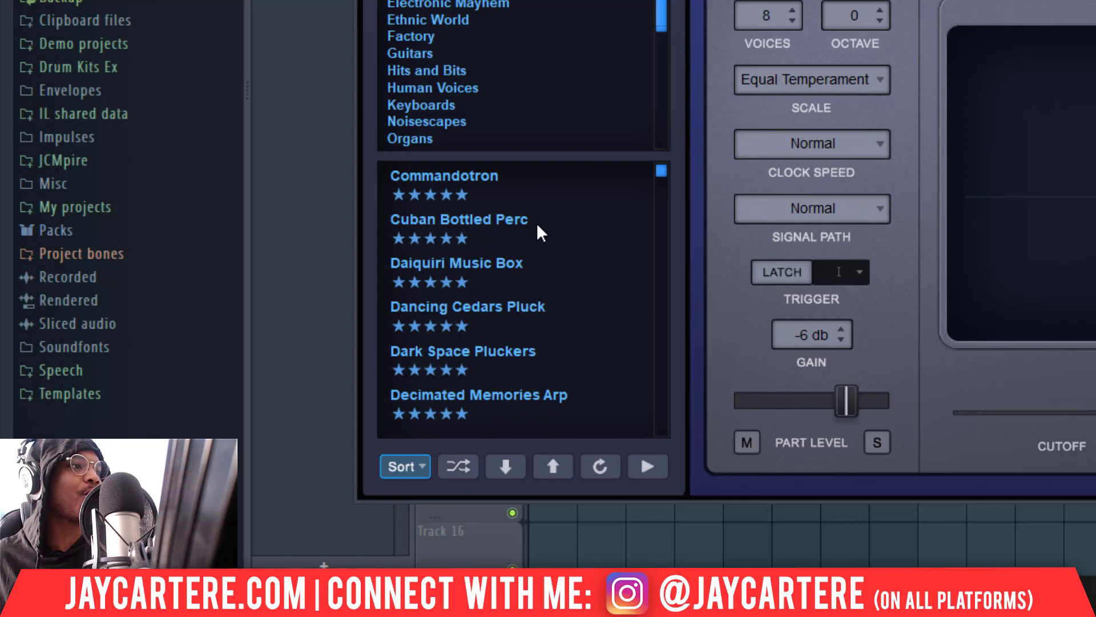
{"action": "scroll", "coordinate": [539, 234], "scroll_direction": "down", "scroll_amount": 13}
{"action": "scroll", "coordinate": [539, 234], "scroll_direction": "up", "scroll_amount": 7}
{"action": "scroll", "coordinate": [540, 235], "scroll_direction": "up", "scroll_amount": 20}
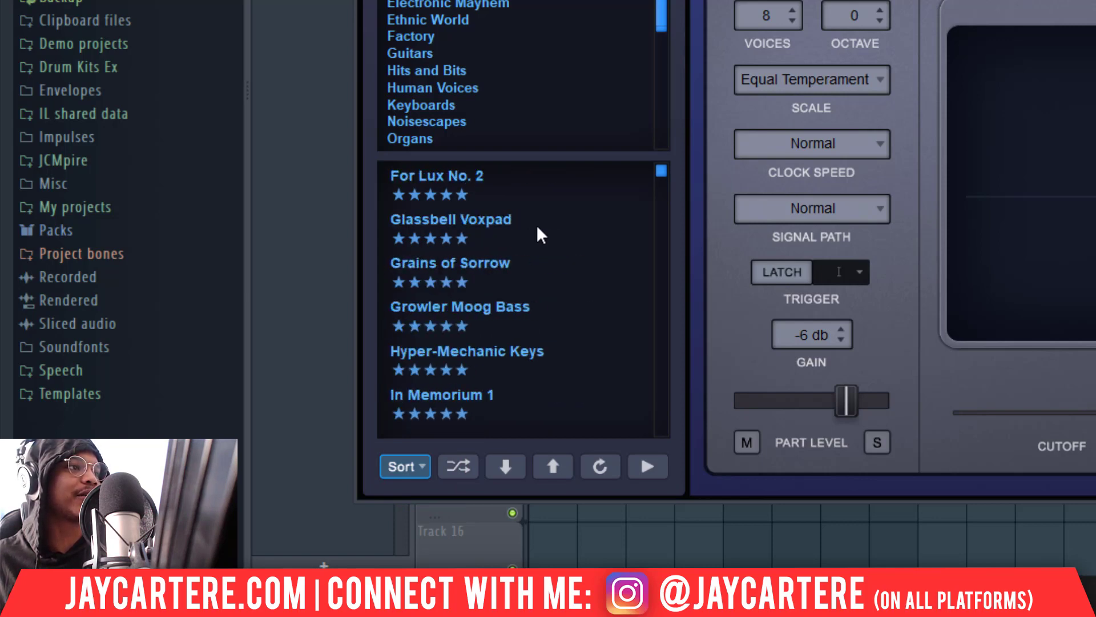
{"action": "scroll", "coordinate": [571, 216], "scroll_direction": "up", "scroll_amount": 1}
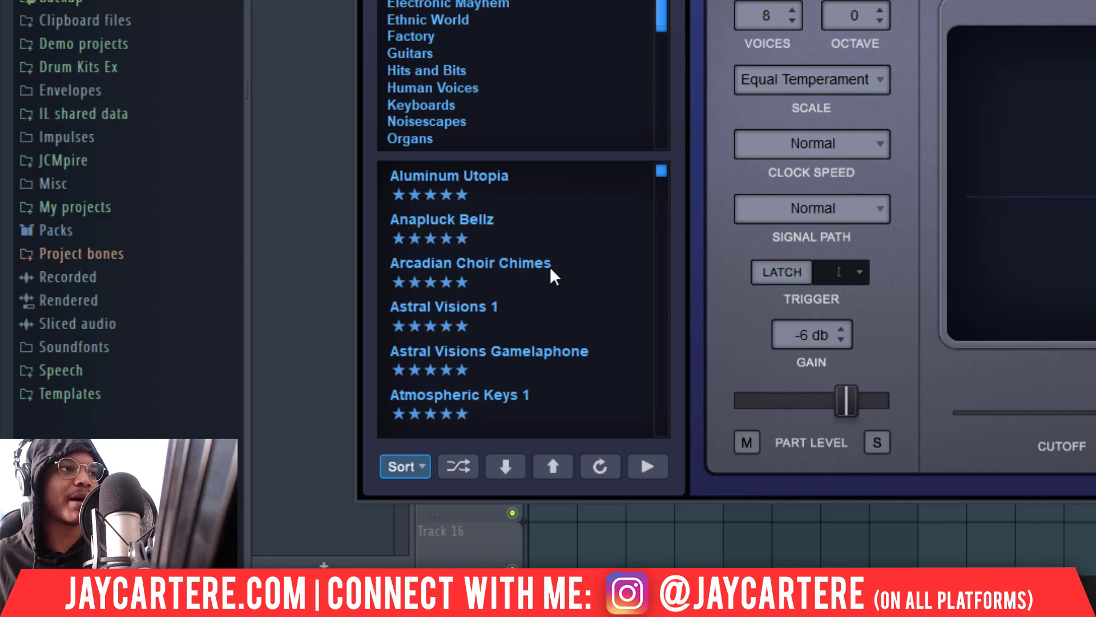
{"action": "scroll", "coordinate": [536, 262], "scroll_direction": "up", "scroll_amount": 2}
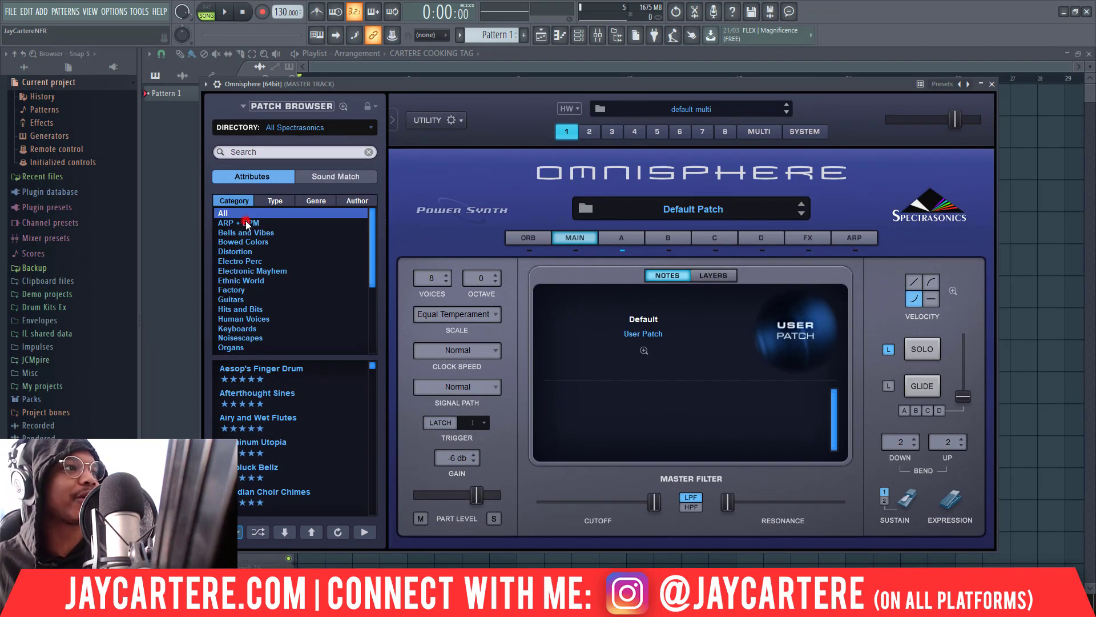
Filter the patch browser to ARP + BPM and review its list from the top.
{"action": "left_click", "coordinate": [246, 224]}
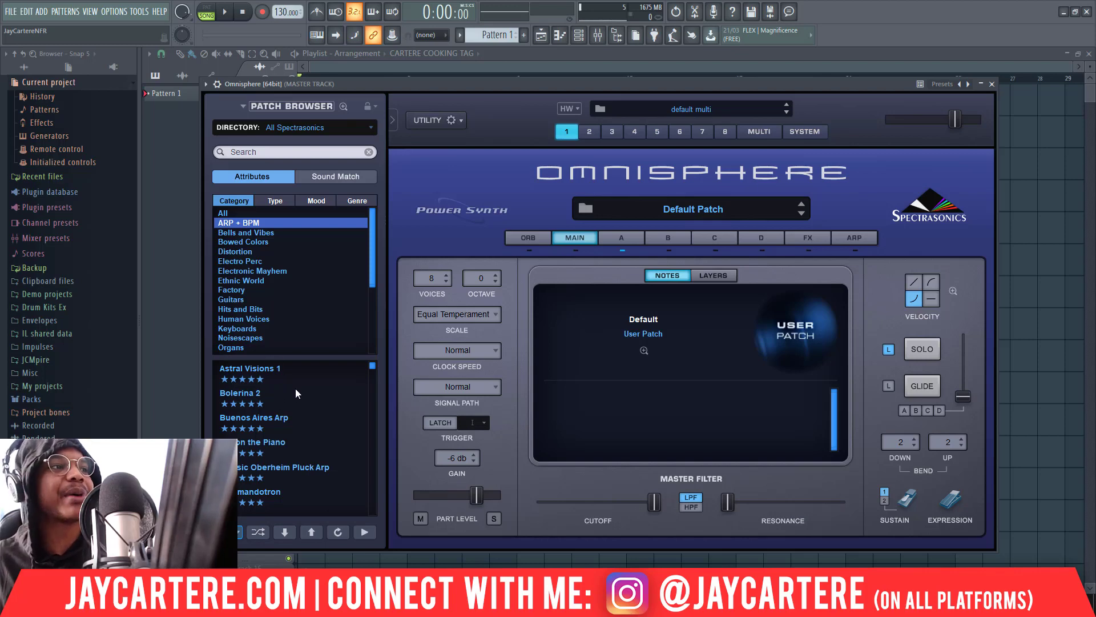
{"action": "left_click_drag", "start_coordinate": [370, 367], "coordinate": [370, 374]}
{"action": "scroll", "coordinate": [347, 426], "scroll_direction": "down", "scroll_amount": 5}
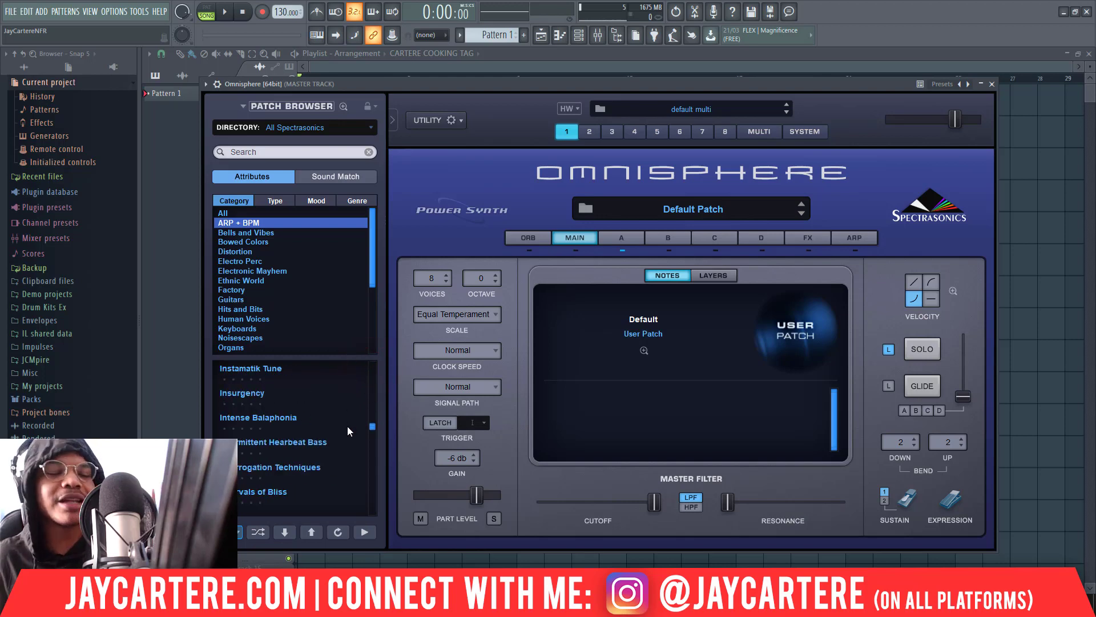
{"action": "left_click", "coordinate": [372, 360]}
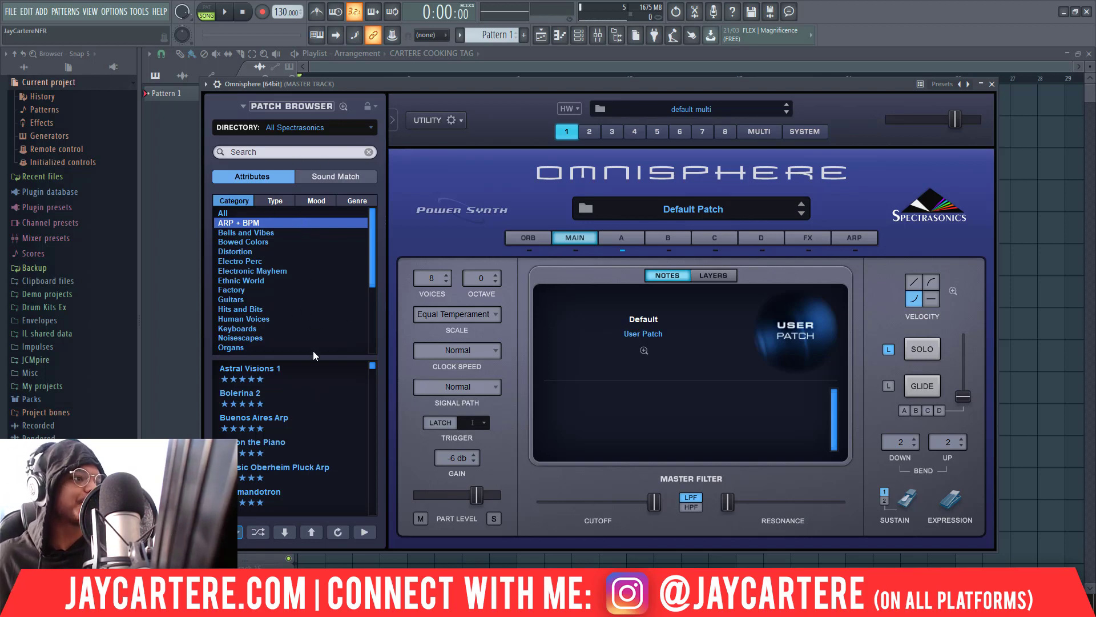
{"action": "scroll", "coordinate": [300, 426], "scroll_direction": "down", "scroll_amount": 5}
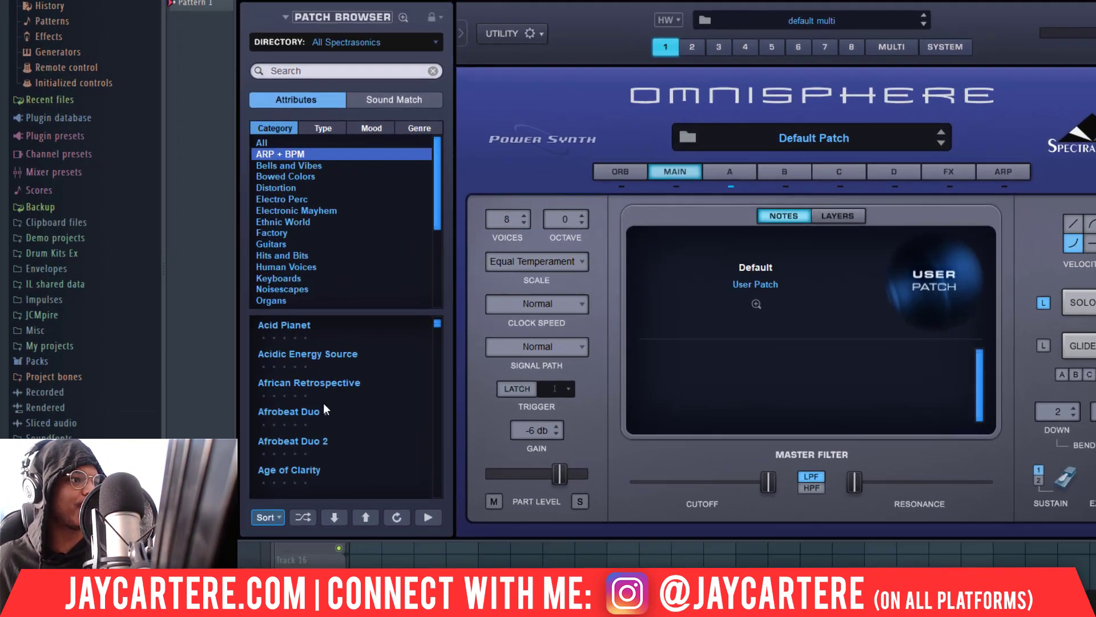
Load the Analog Synth Guitar patch and rate it one star.
{"action": "scroll", "coordinate": [283, 424], "scroll_direction": "down", "scroll_amount": 4}
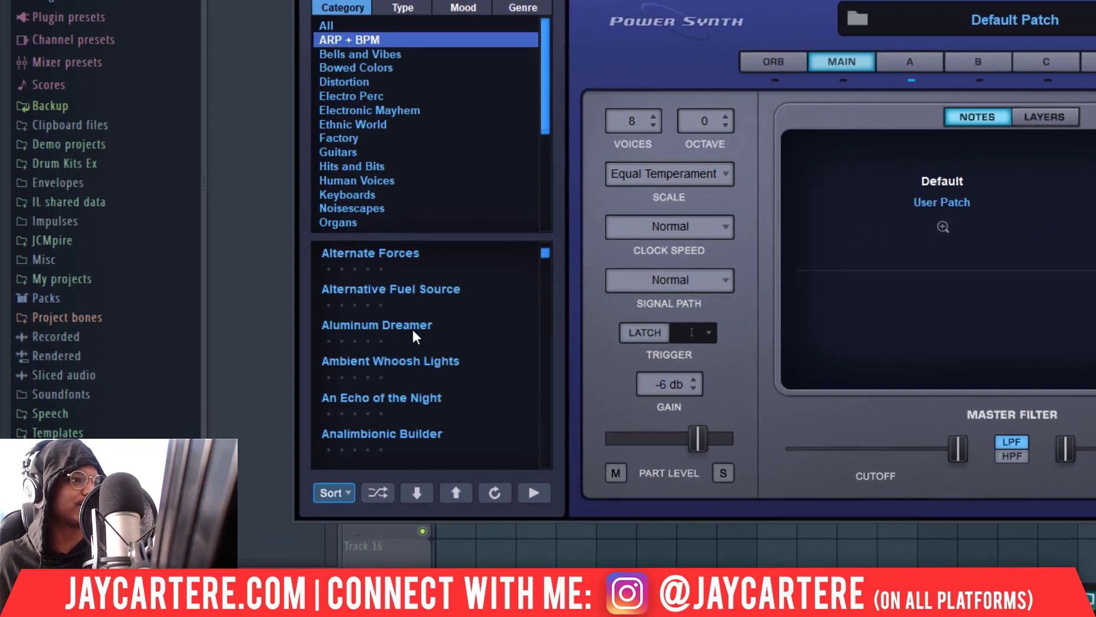
{"action": "scroll", "coordinate": [377, 297], "scroll_direction": "down", "scroll_amount": 3}
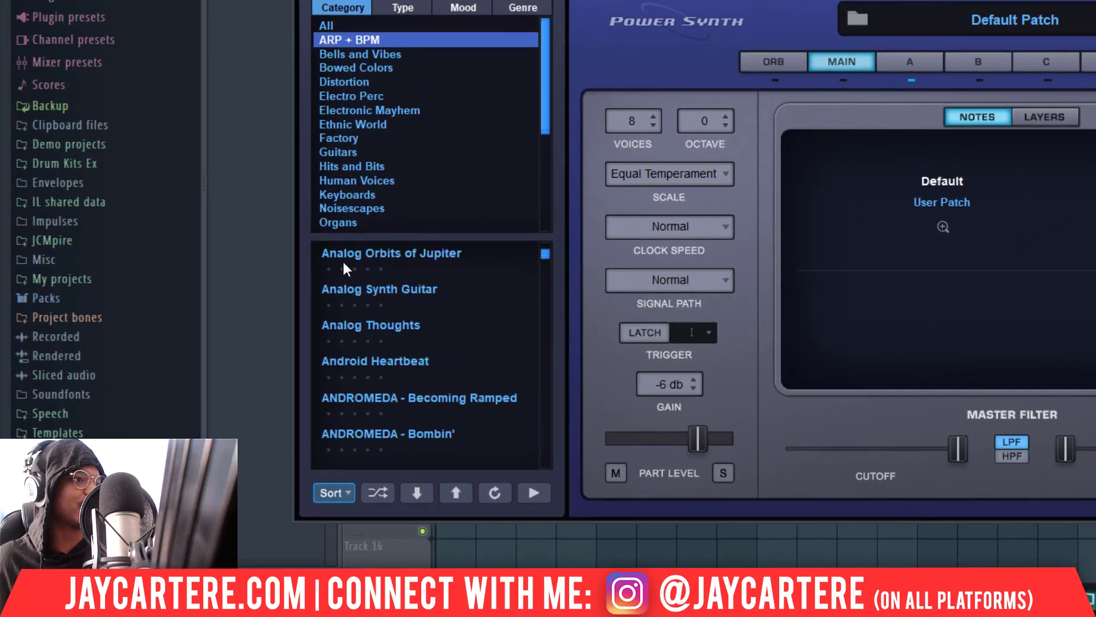
{"action": "left_click", "coordinate": [426, 289]}
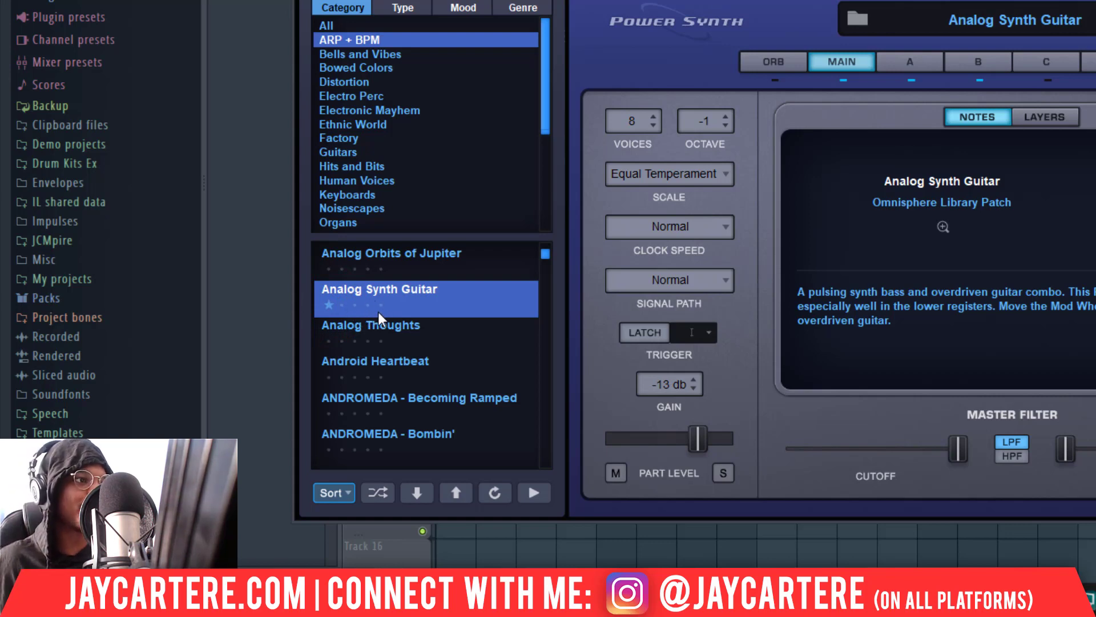
{"action": "left_click", "coordinate": [329, 303]}
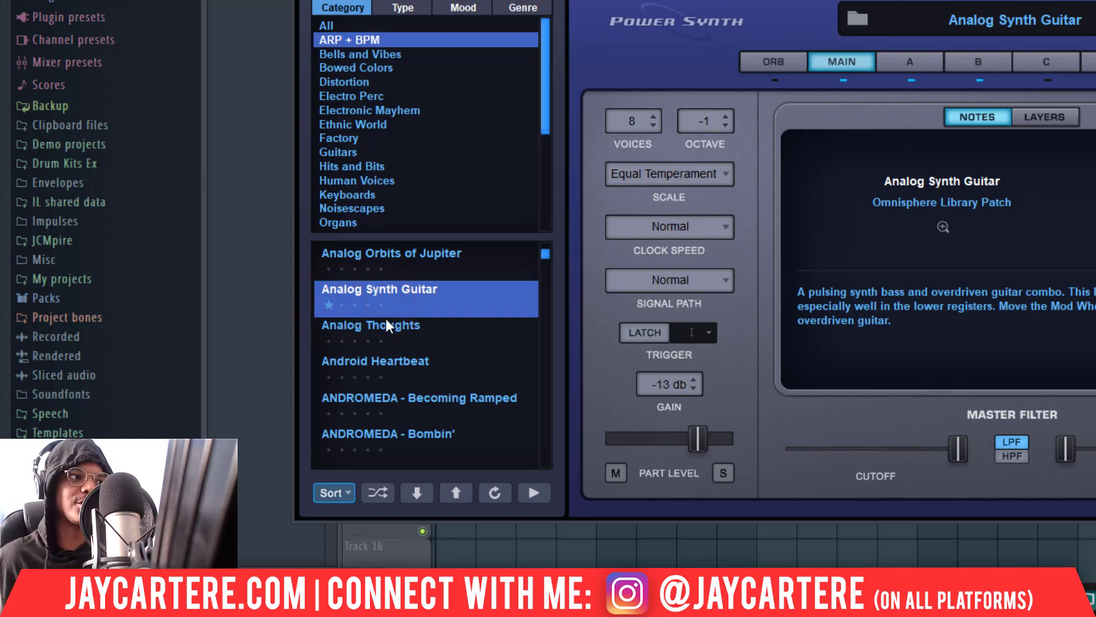
{"action": "scroll", "coordinate": [386, 320], "scroll_direction": "up", "scroll_amount": 10}
{"action": "scroll", "coordinate": [385, 317], "scroll_direction": "down", "scroll_amount": 5}
{"action": "scroll", "coordinate": [385, 317], "scroll_direction": "up", "scroll_amount": 5}
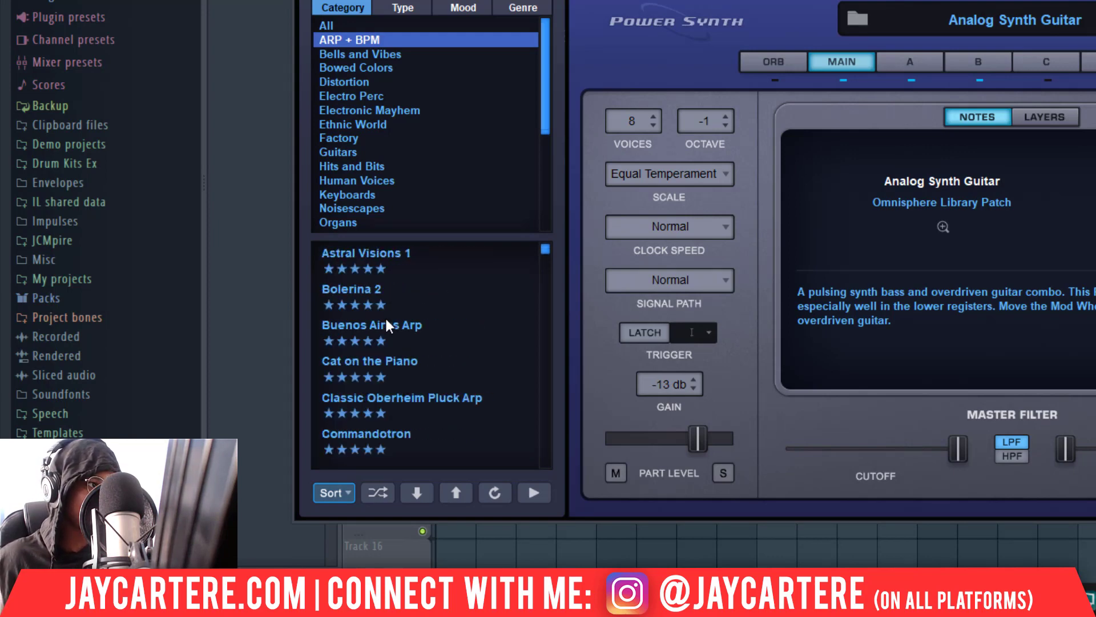
Reselect the ARP + BPM category and re-apply Sort by Ratings.
{"action": "left_click", "coordinate": [390, 53]}
{"action": "left_click", "coordinate": [379, 40]}
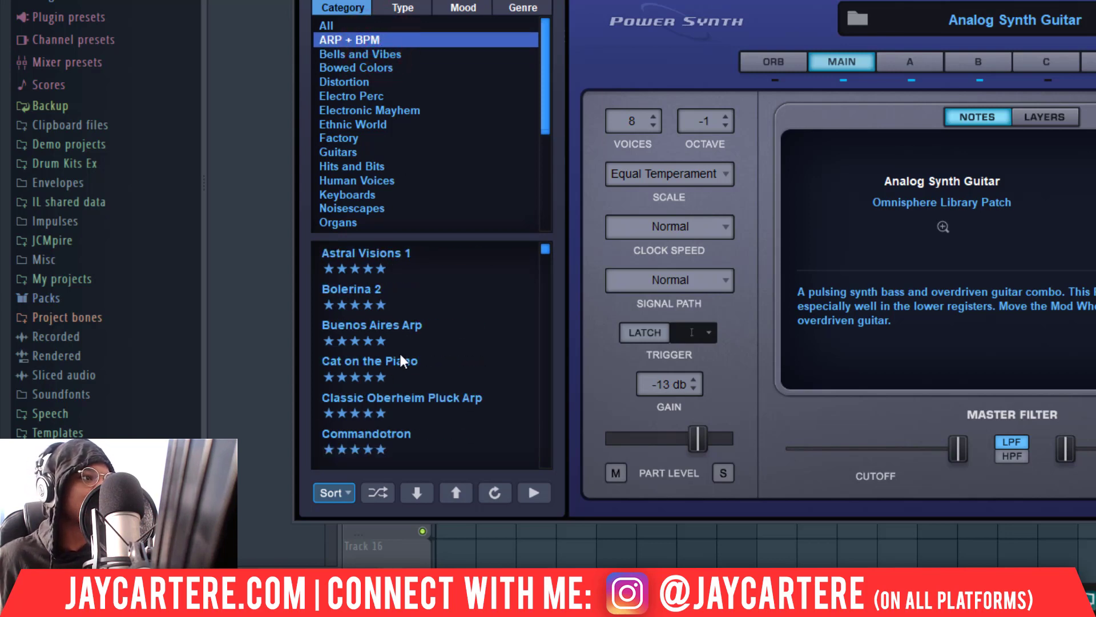
{"action": "left_click", "coordinate": [344, 494]}
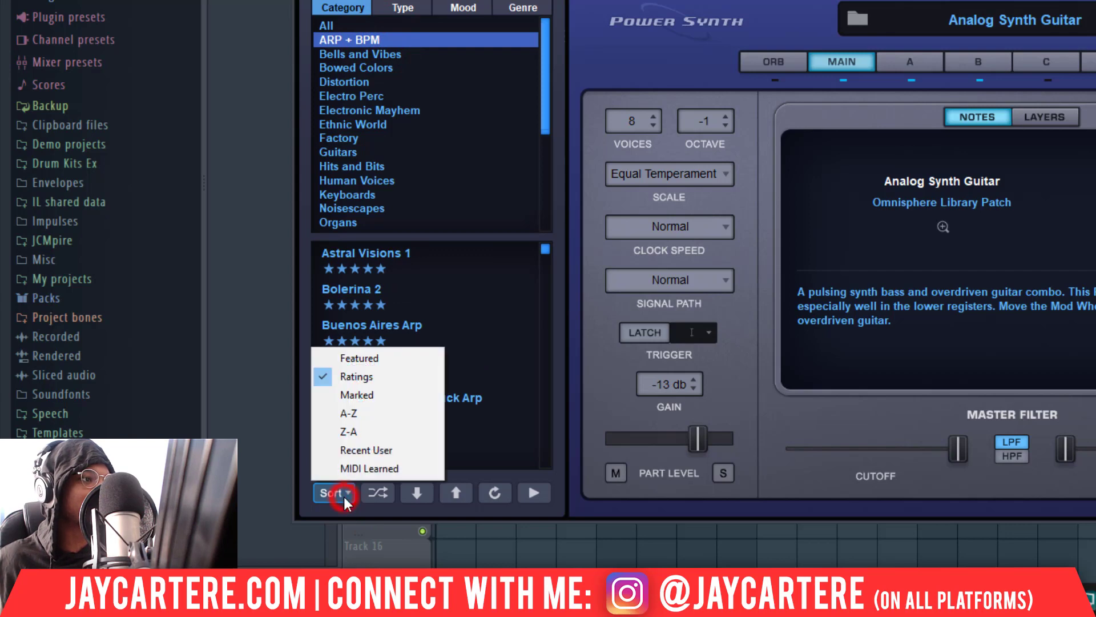
{"action": "left_click", "coordinate": [362, 368]}
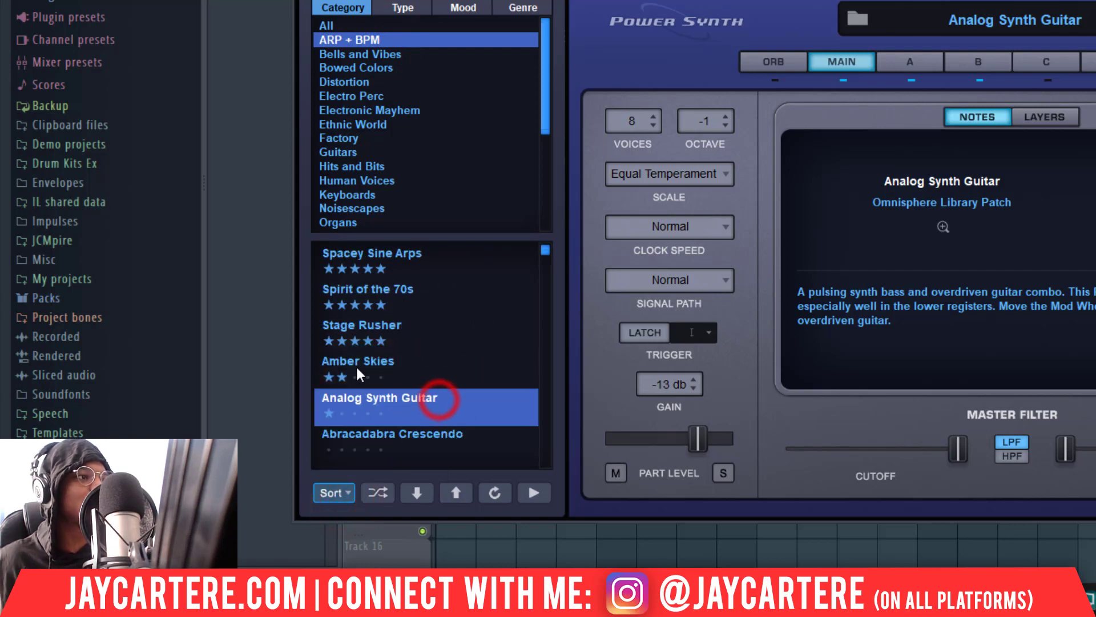
Load the two-star Amber Skies patch.
{"action": "left_click", "coordinate": [416, 372]}
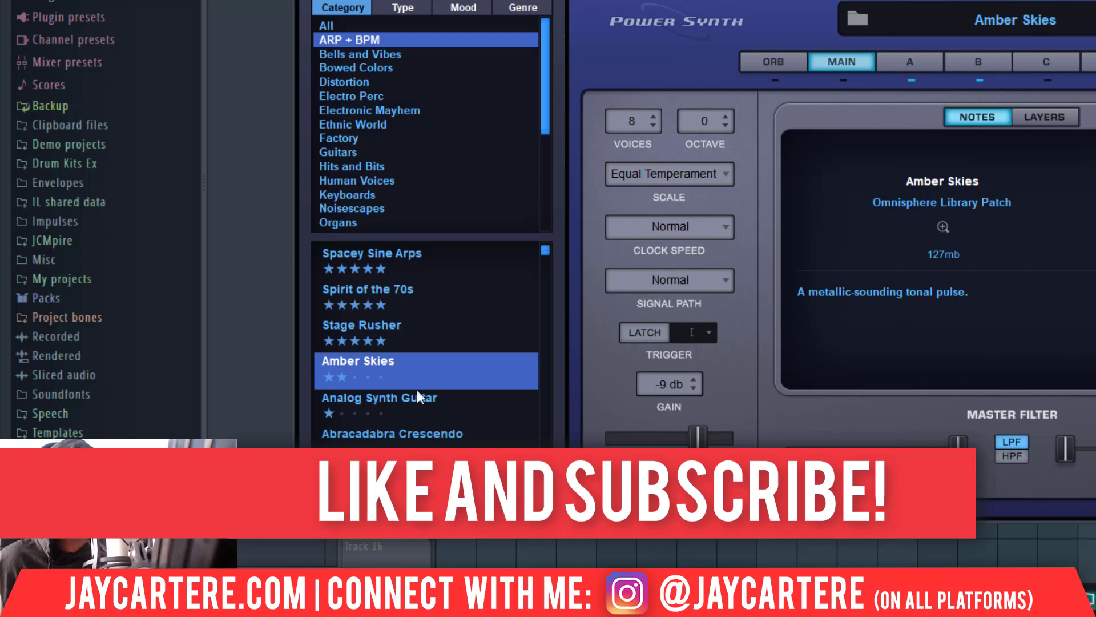
{"action": "scroll", "coordinate": [391, 409], "scroll_direction": "up", "scroll_amount": 10}
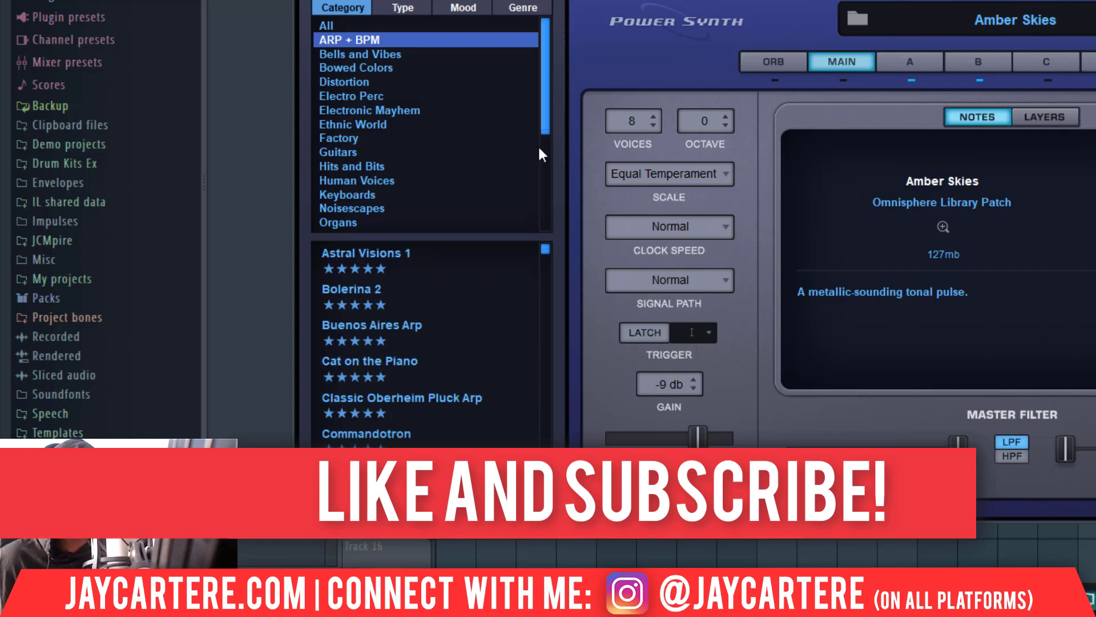
{"action": "scroll", "coordinate": [414, 312], "scroll_direction": "down", "scroll_amount": 10}
{"action": "scroll", "coordinate": [408, 309], "scroll_direction": "up", "scroll_amount": 10}
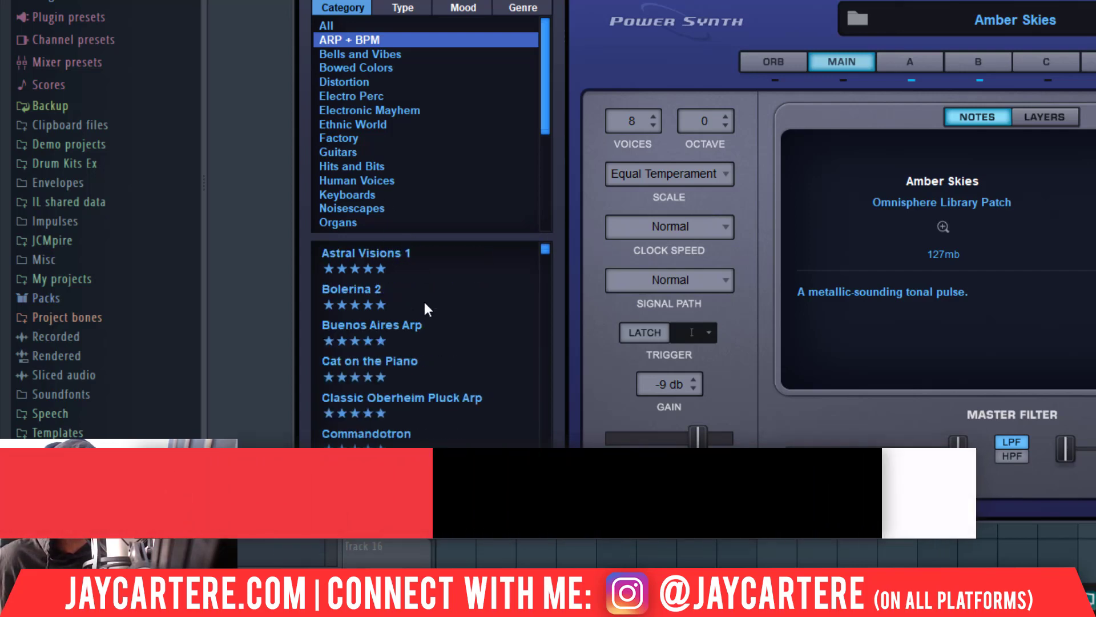
{"action": "scroll", "coordinate": [420, 320], "scroll_direction": "down", "scroll_amount": 7}
{"action": "scroll", "coordinate": [400, 342], "scroll_direction": "down", "scroll_amount": 3}
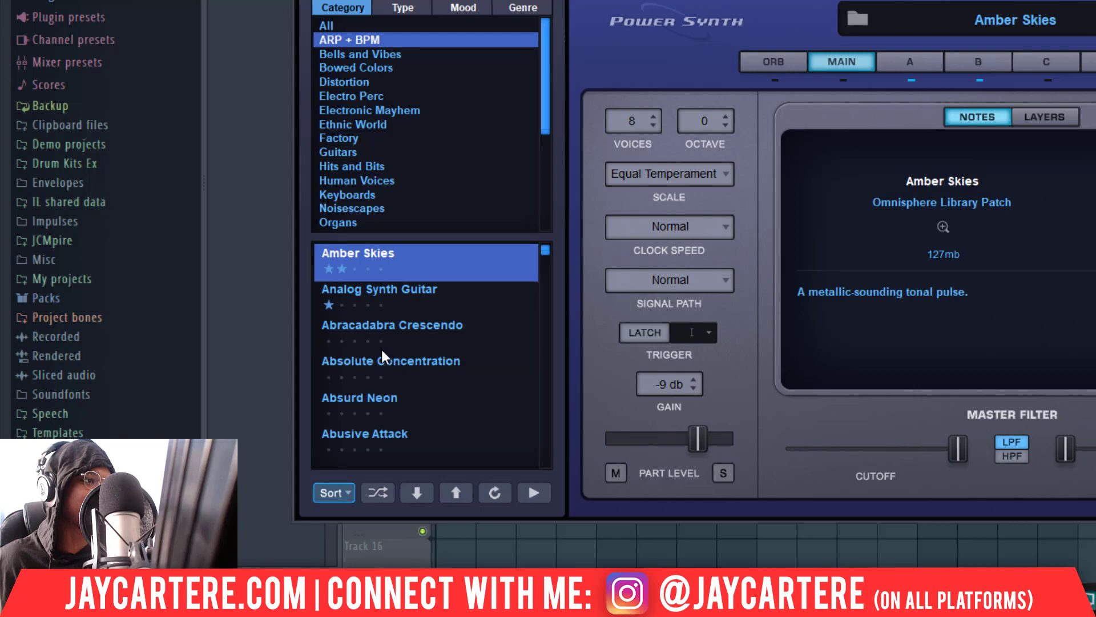
Dismiss the MIDI Learn menu and open the full-size Patch Browser with Category, Type, Mood, Genre columns.
{"action": "right_click", "coordinate": [331, 304]}
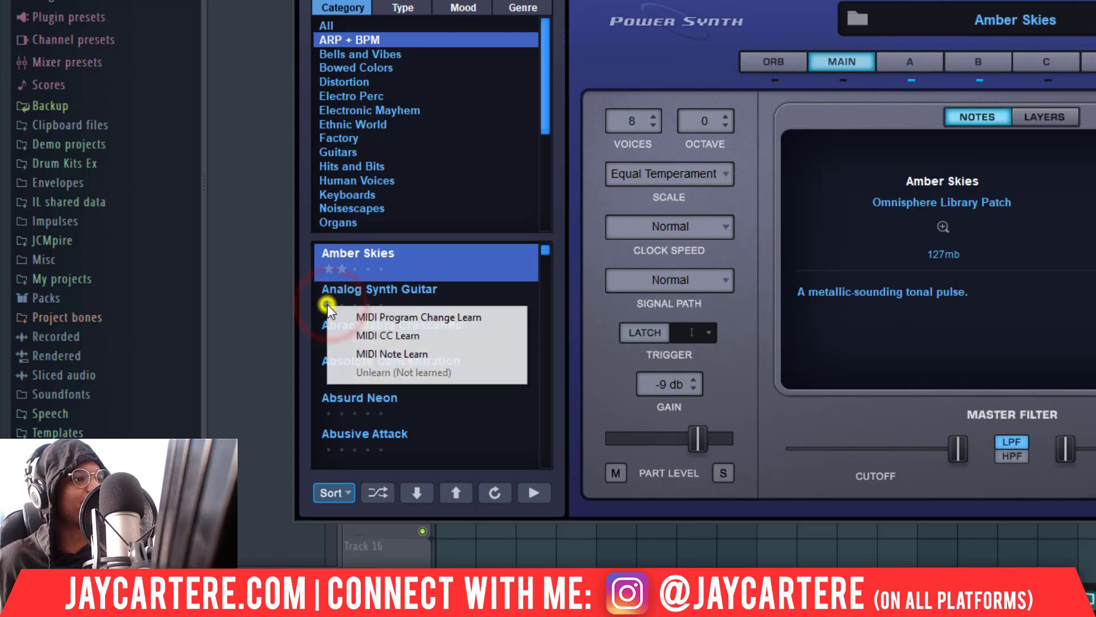
{"action": "left_click", "coordinate": [330, 303]}
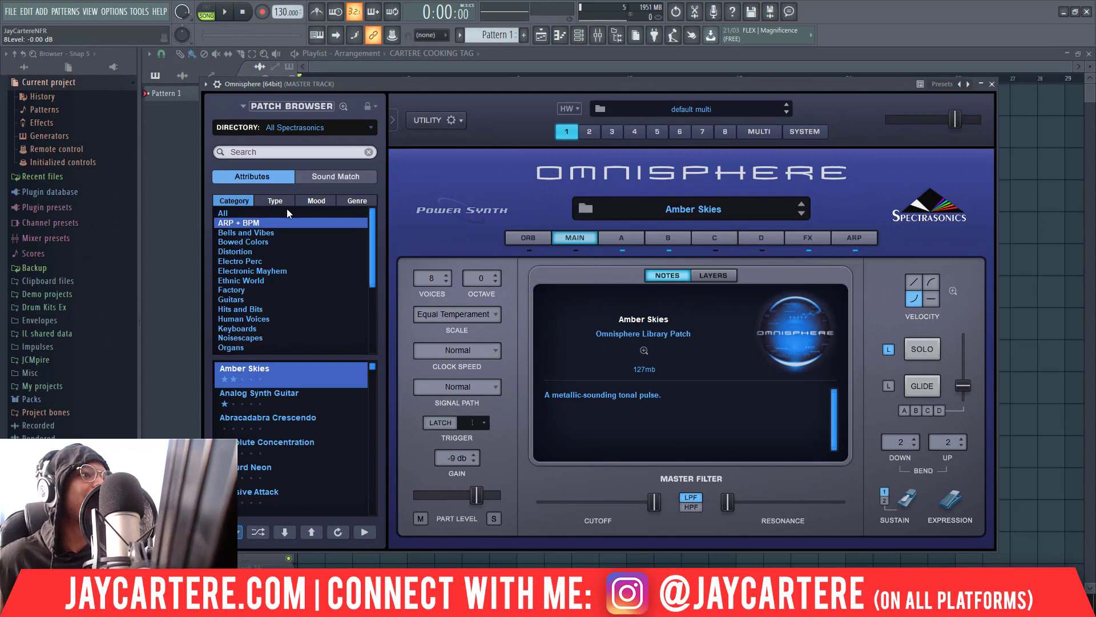
{"action": "left_click", "coordinate": [290, 107]}
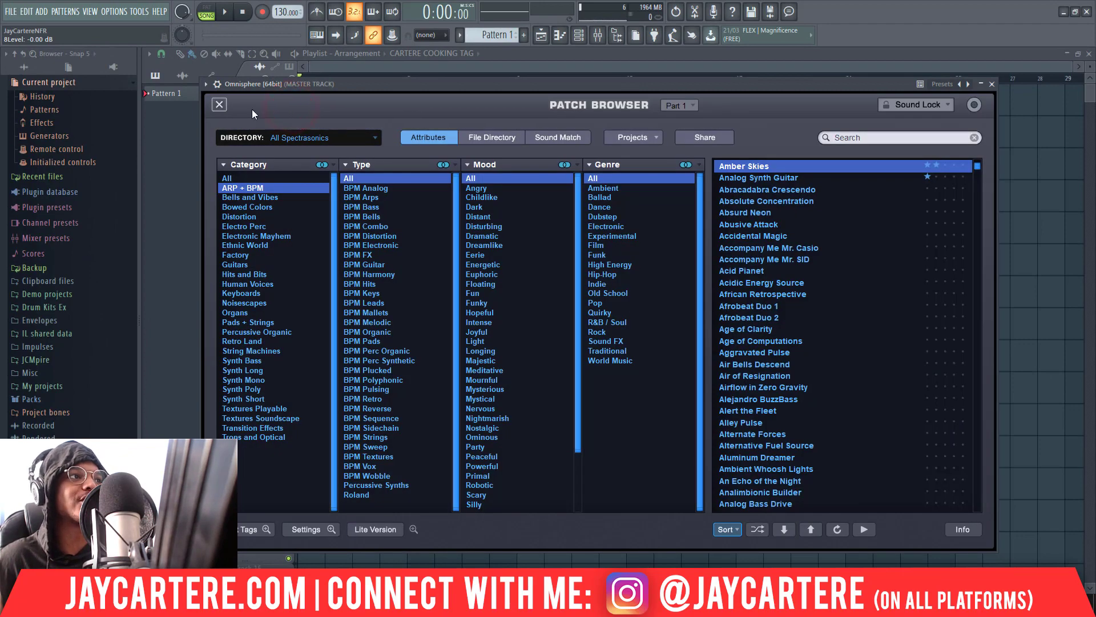
{"action": "left_click", "coordinate": [220, 105]}
{"action": "left_click", "coordinate": [285, 105]}
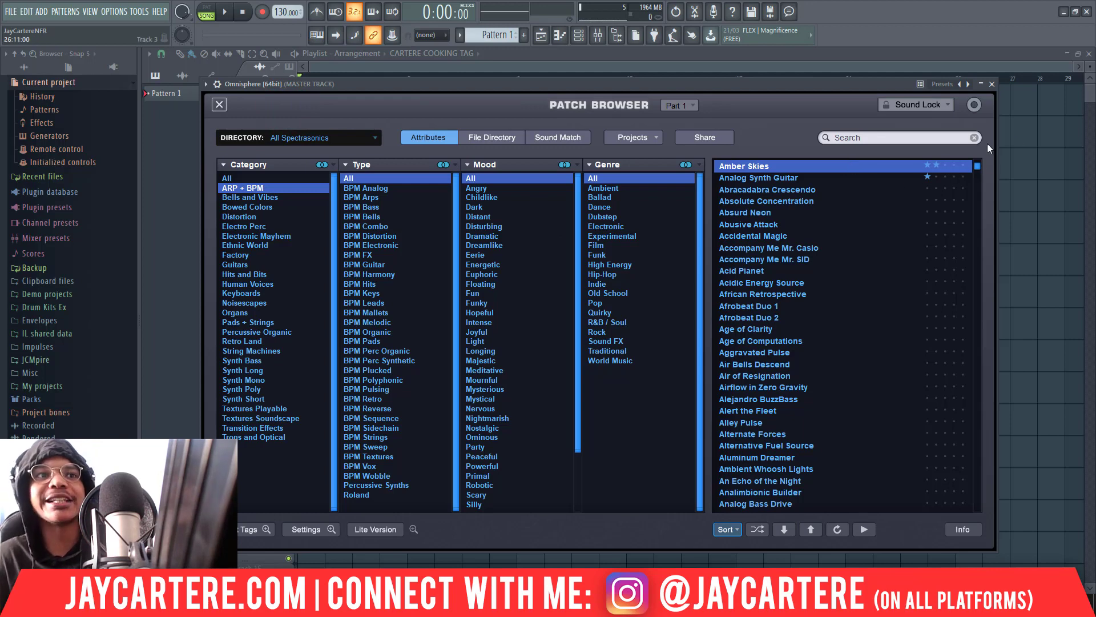
Select Analog Synth Guitar in the full-size browser and set its rating to one star.
{"action": "scroll", "coordinate": [943, 177], "scroll_direction": "up", "scroll_amount": 1}
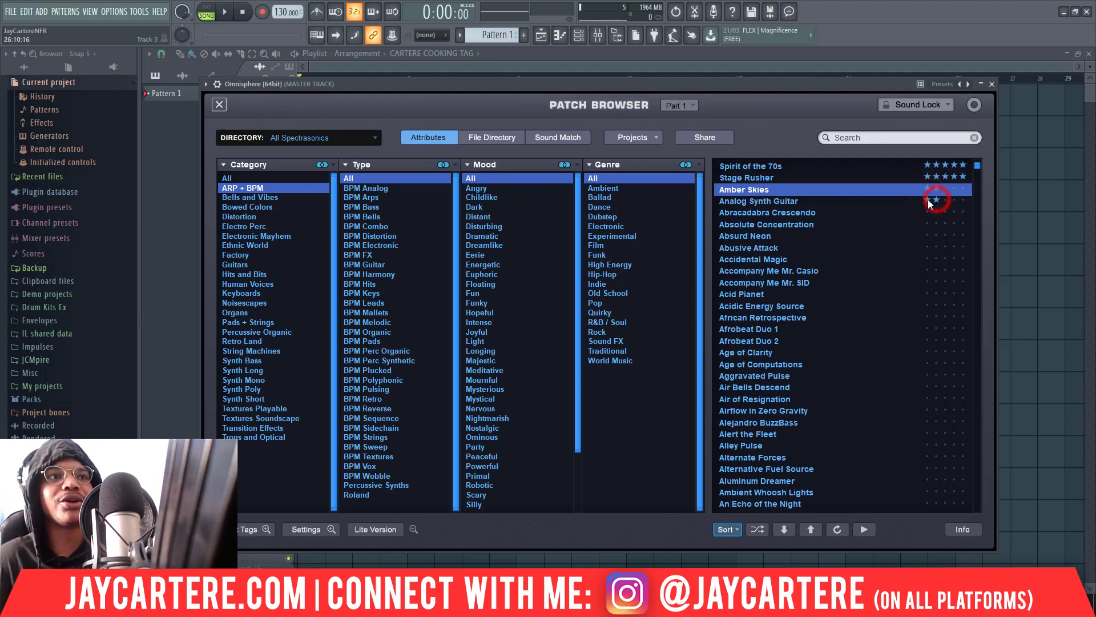
{"action": "right_click", "coordinate": [934, 200]}
{"action": "left_click", "coordinate": [932, 200]}
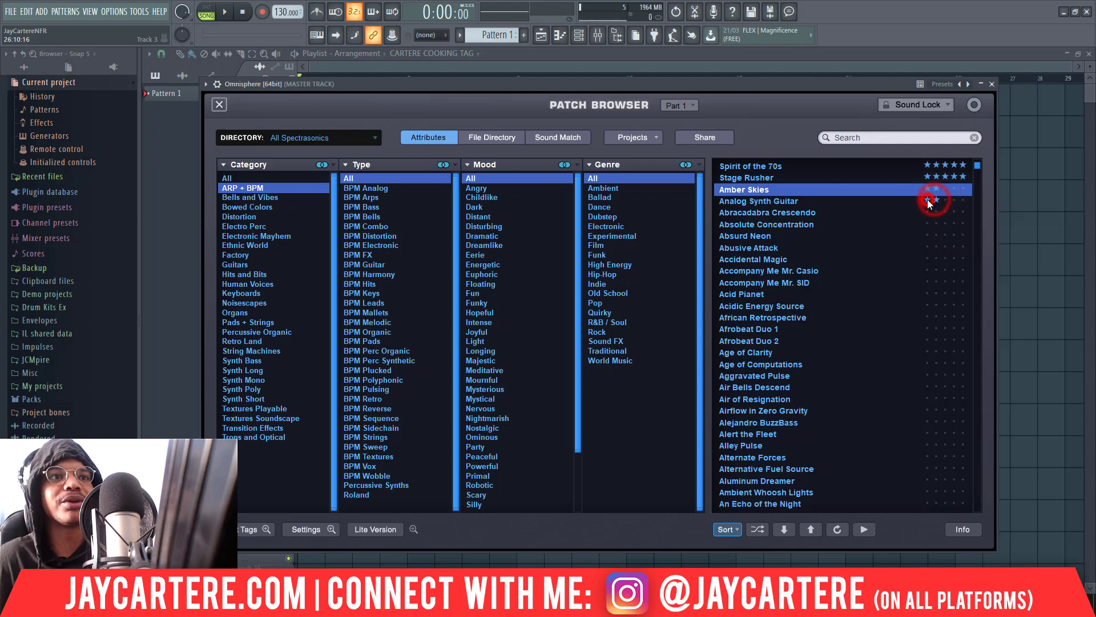
{"action": "left_click", "coordinate": [905, 199]}
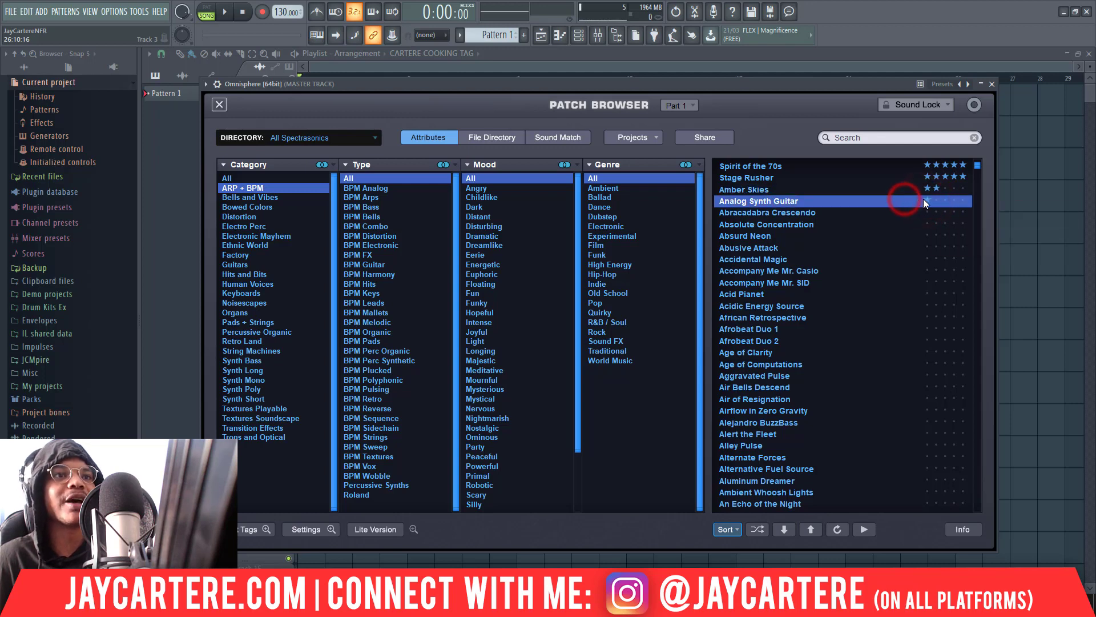
{"action": "right_click", "coordinate": [913, 201]}
{"action": "left_click", "coordinate": [916, 202]}
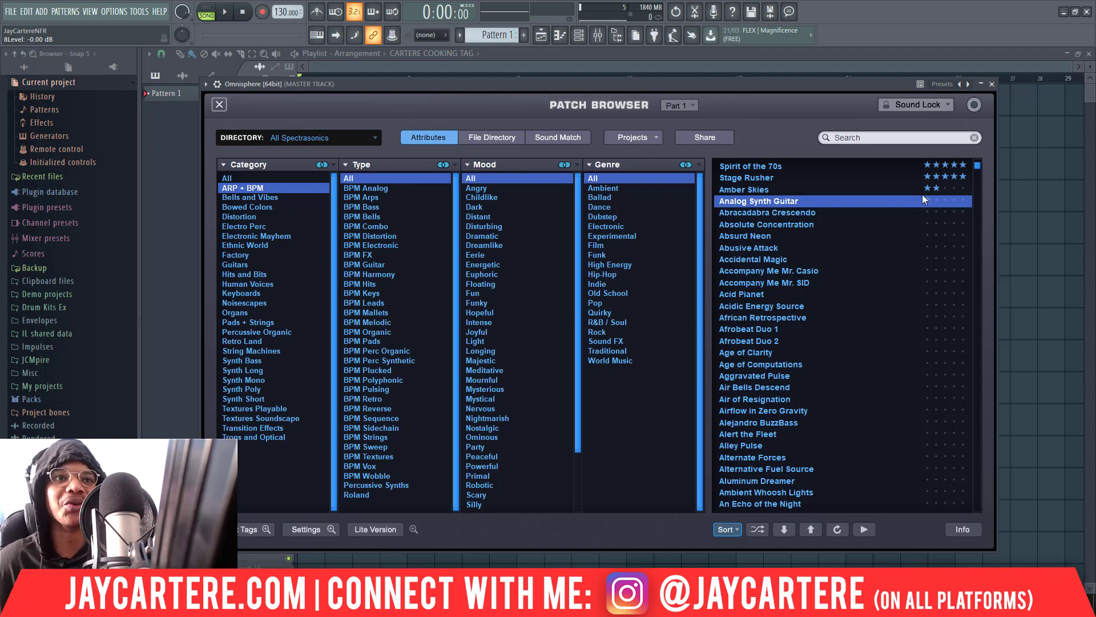
{"action": "left_click", "coordinate": [922, 197]}
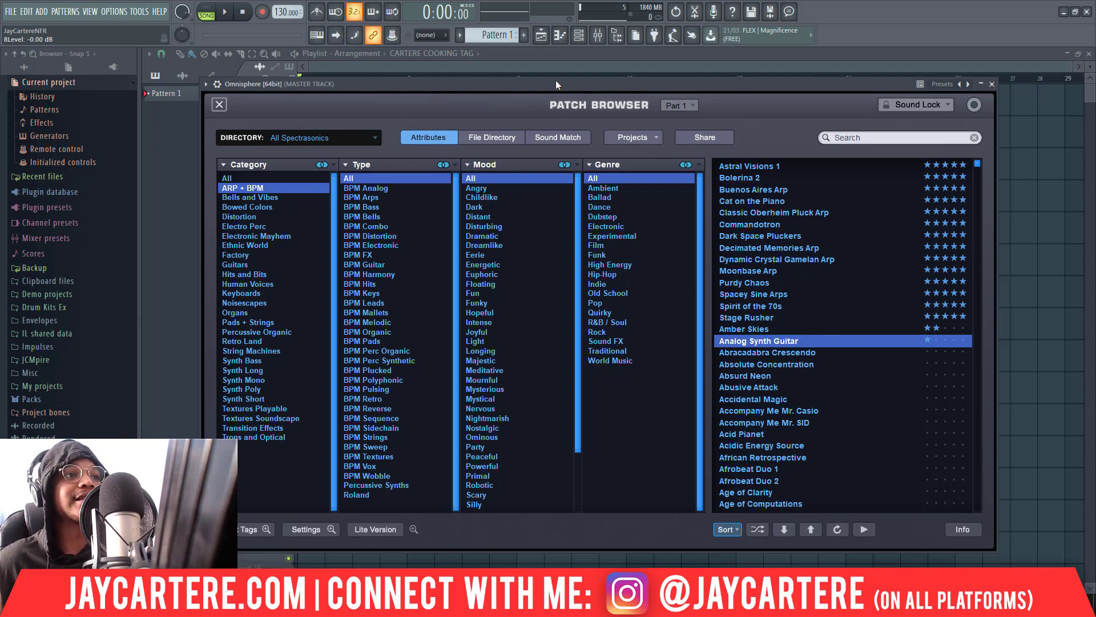
Nudge the Omnisphere window and pick the Bells and Vibes category, led by Aluminum Utopia.
{"action": "left_click_drag", "start_coordinate": [571, 85], "coordinate": [549, 79]}
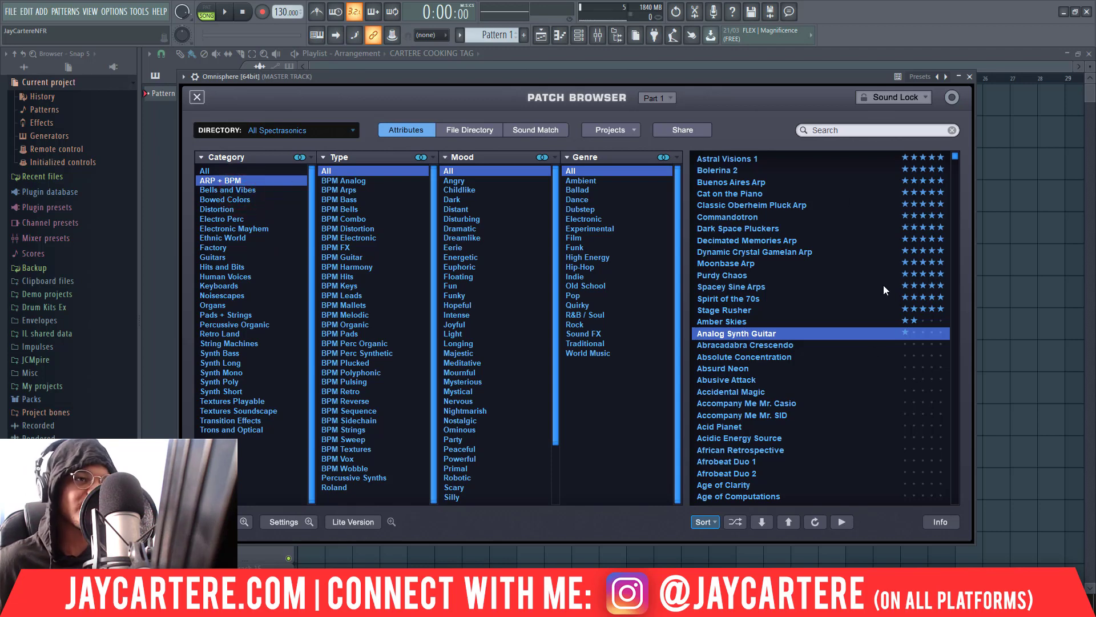
{"action": "left_click", "coordinate": [279, 189]}
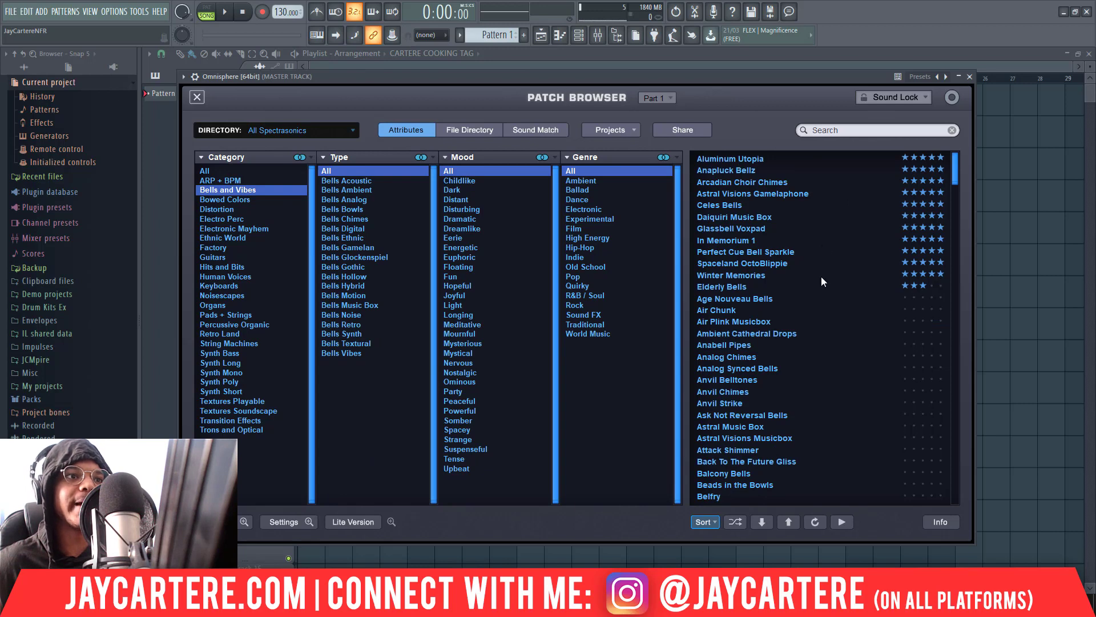
{"action": "left_click", "coordinate": [717, 526]}
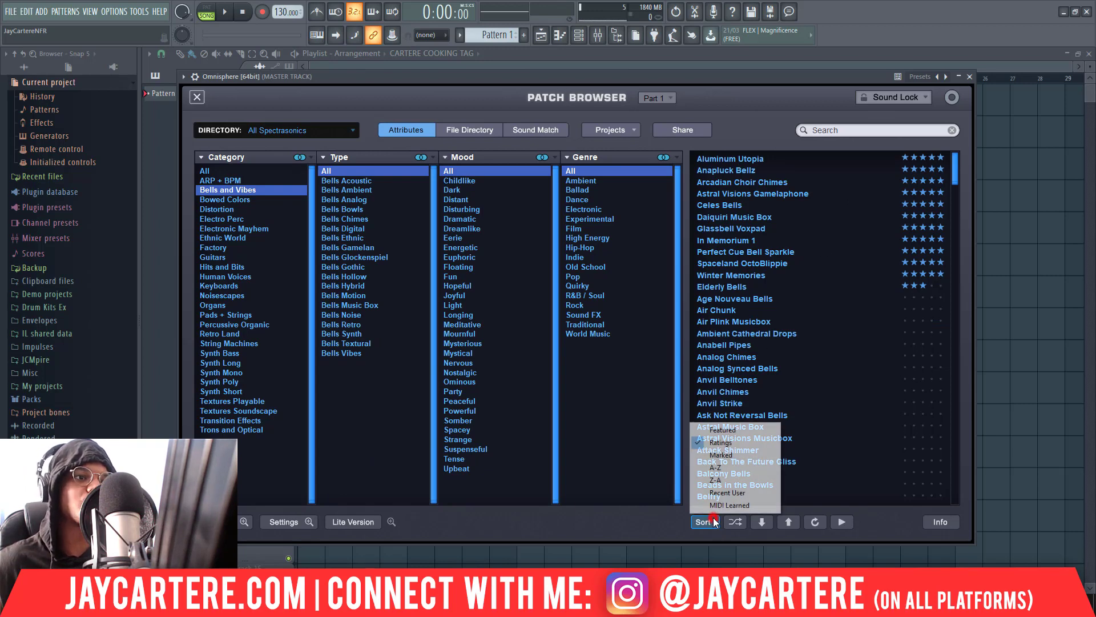
{"action": "left_click", "coordinate": [653, 521]}
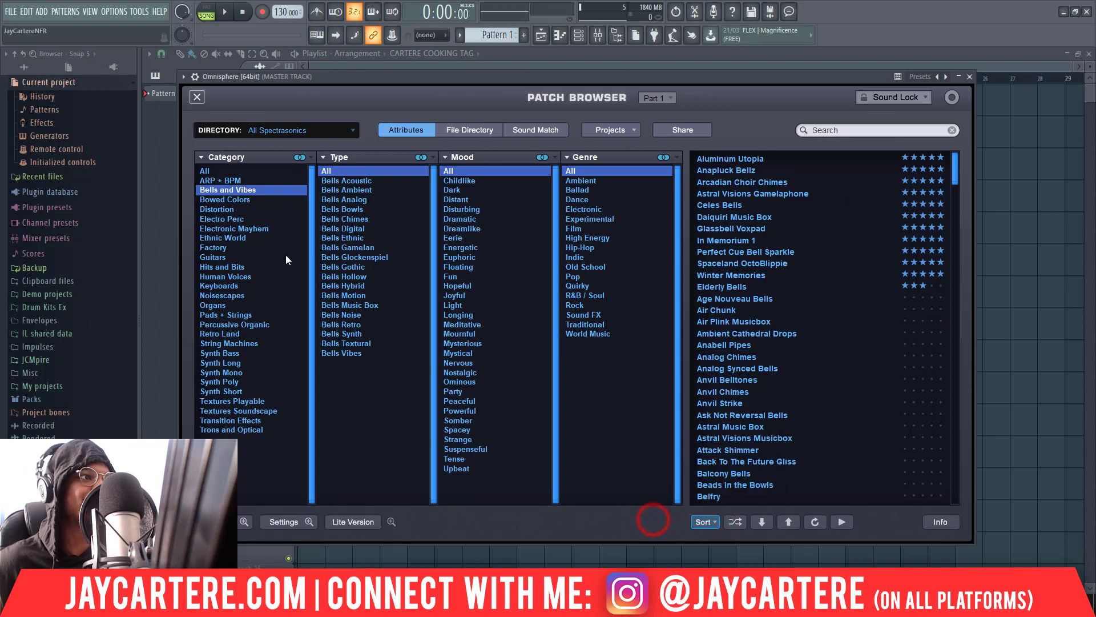
{"action": "left_click", "coordinate": [231, 267]}
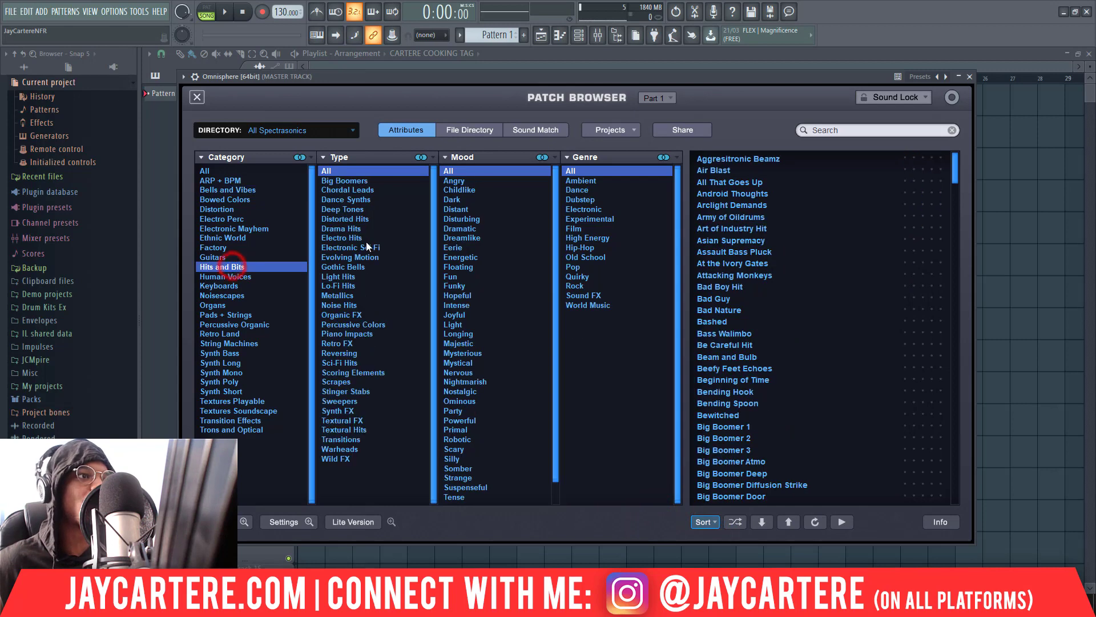
{"action": "left_click", "coordinate": [223, 316]}
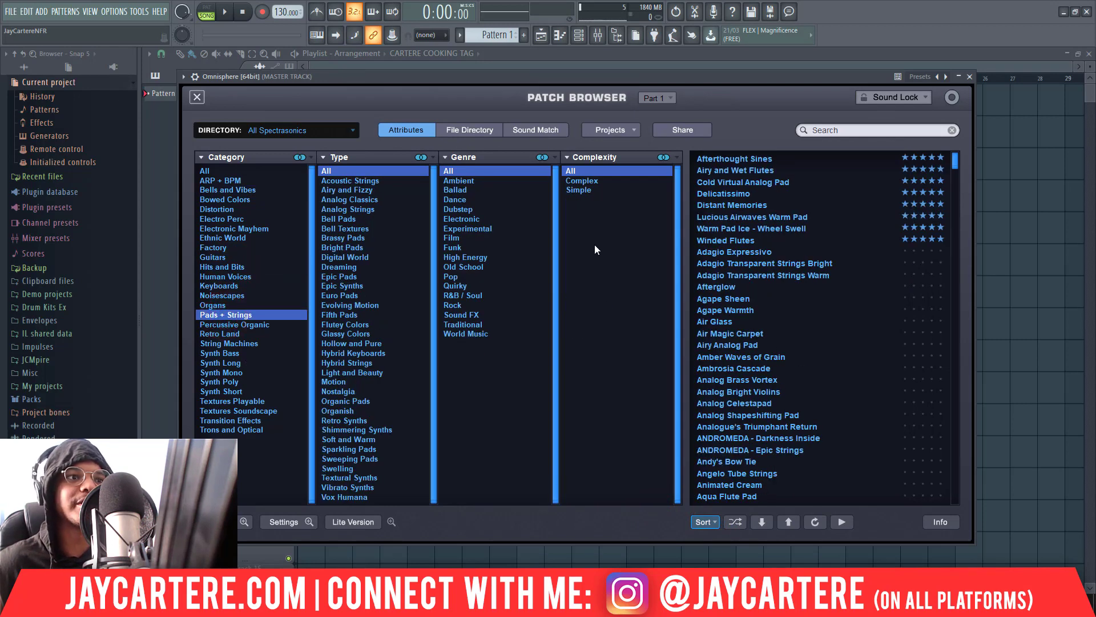
{"action": "left_click", "coordinate": [354, 285]}
{"action": "left_click", "coordinate": [353, 228]}
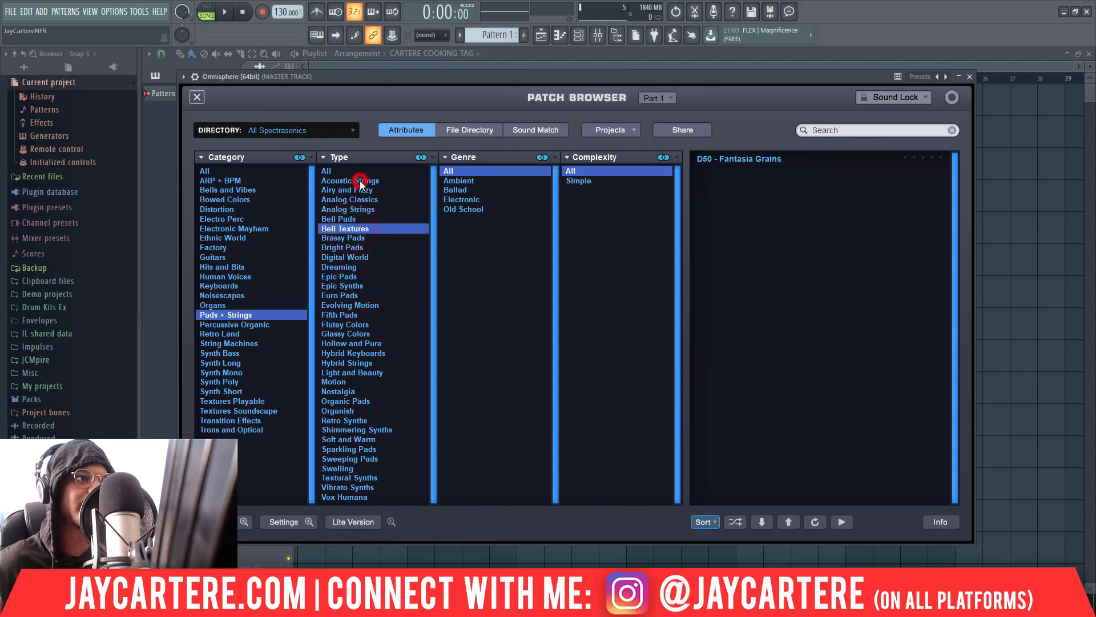
{"action": "left_click", "coordinate": [353, 181]}
{"action": "left_click", "coordinate": [352, 210]}
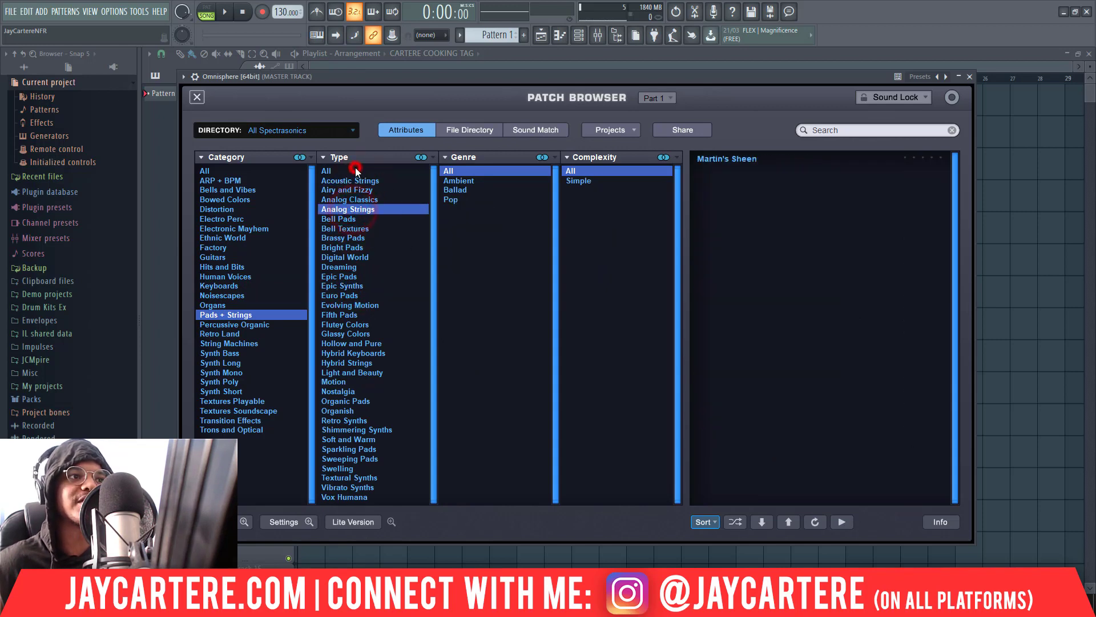
{"action": "left_click", "coordinate": [342, 171]}
{"action": "left_click", "coordinate": [235, 255]}
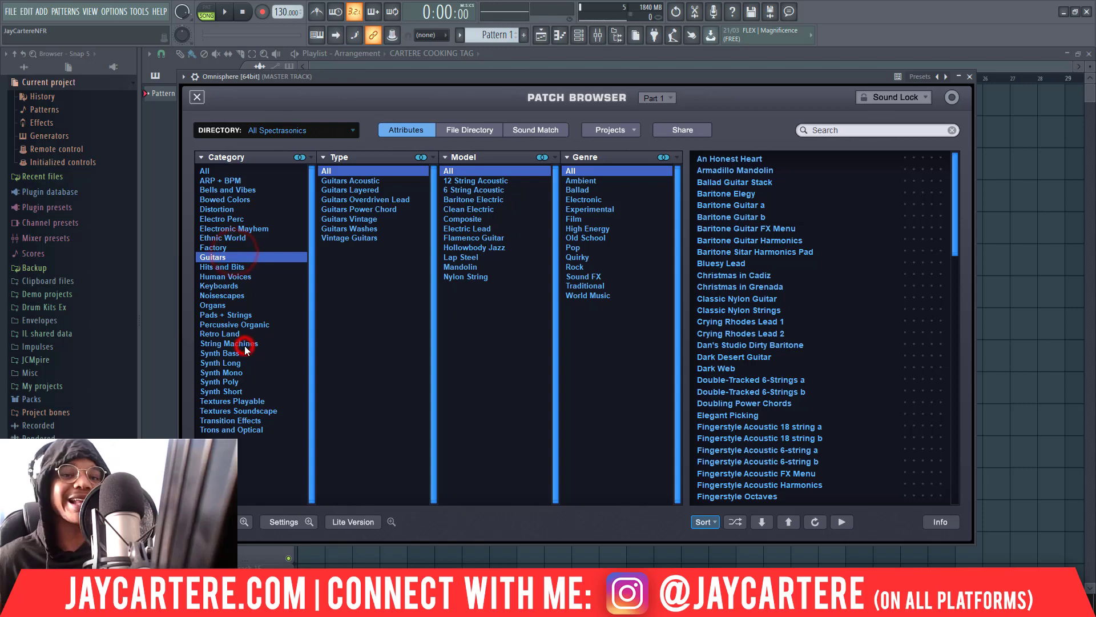
{"action": "left_click", "coordinate": [244, 345]}
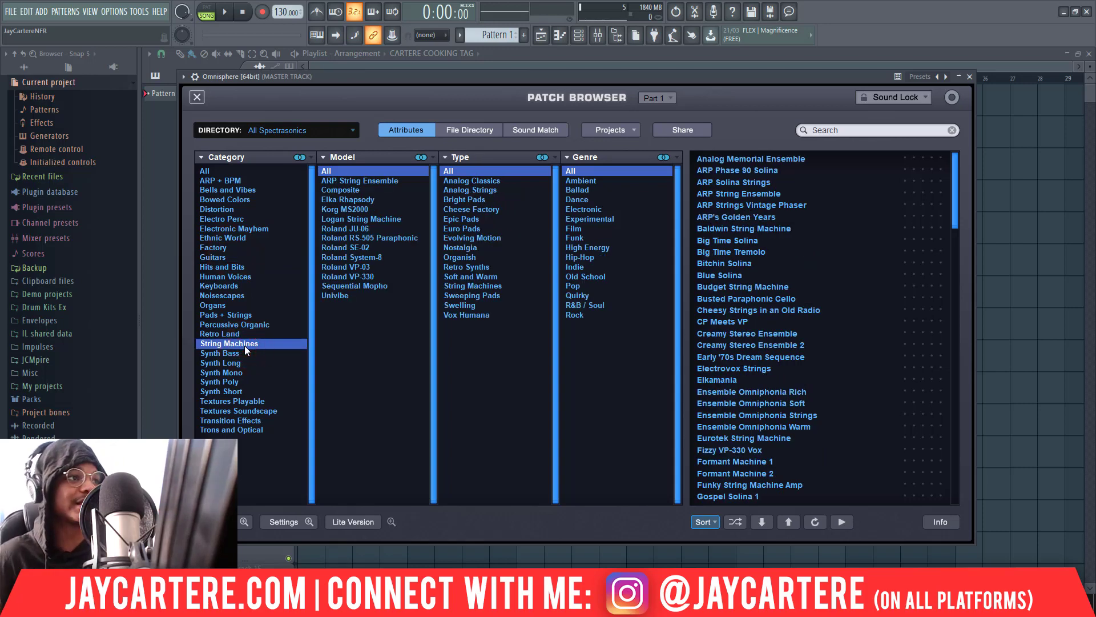
{"action": "left_click", "coordinate": [234, 170]}
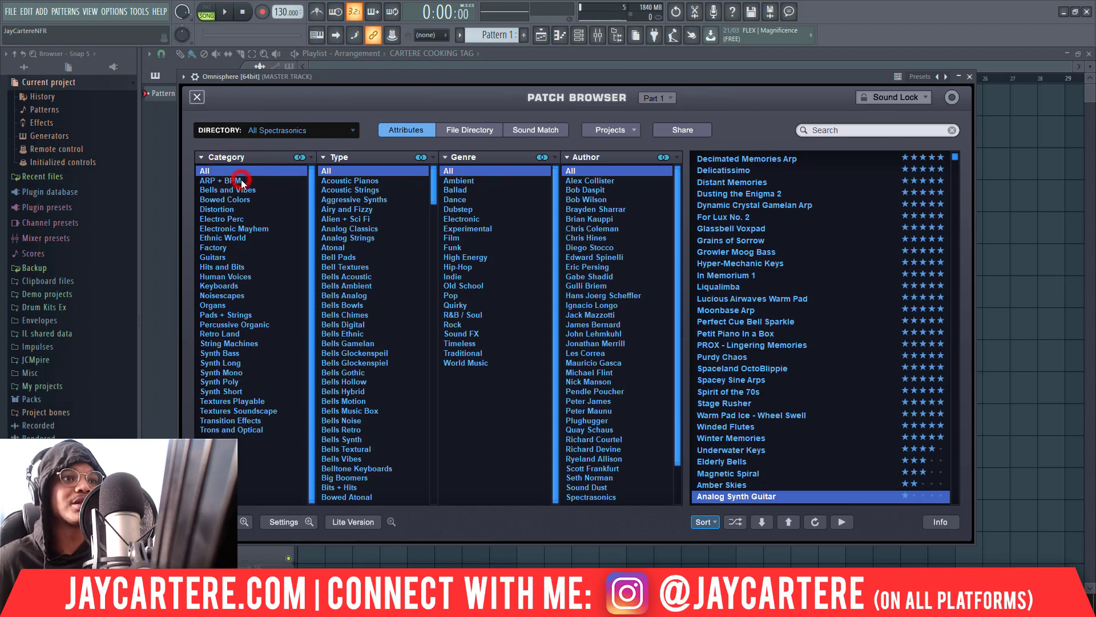
{"action": "left_click", "coordinate": [241, 179]}
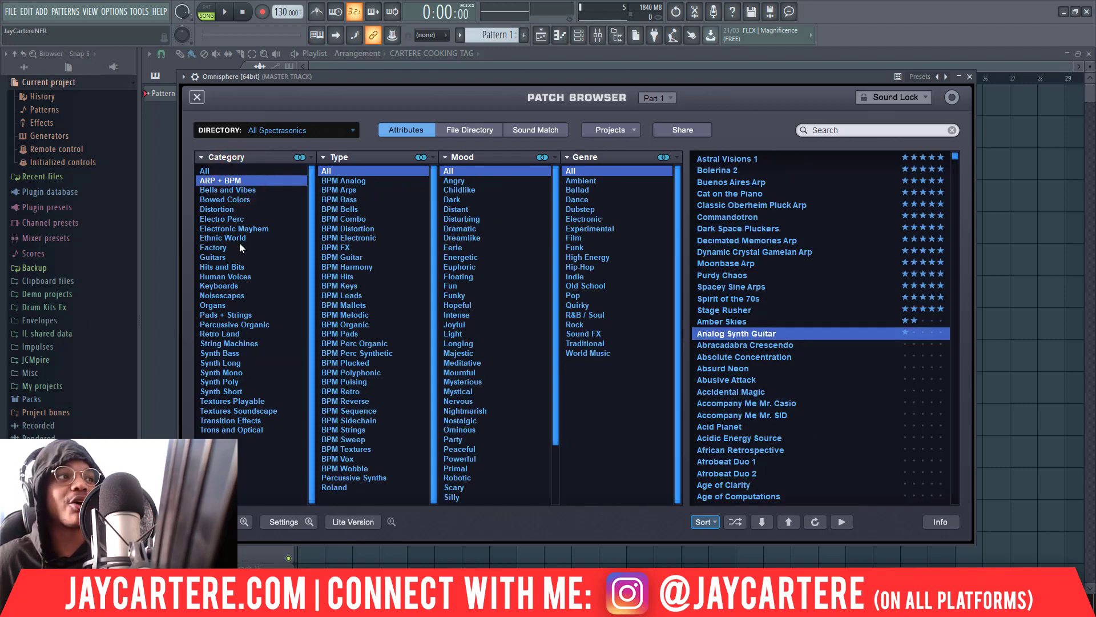
{"action": "left_click", "coordinate": [247, 230]}
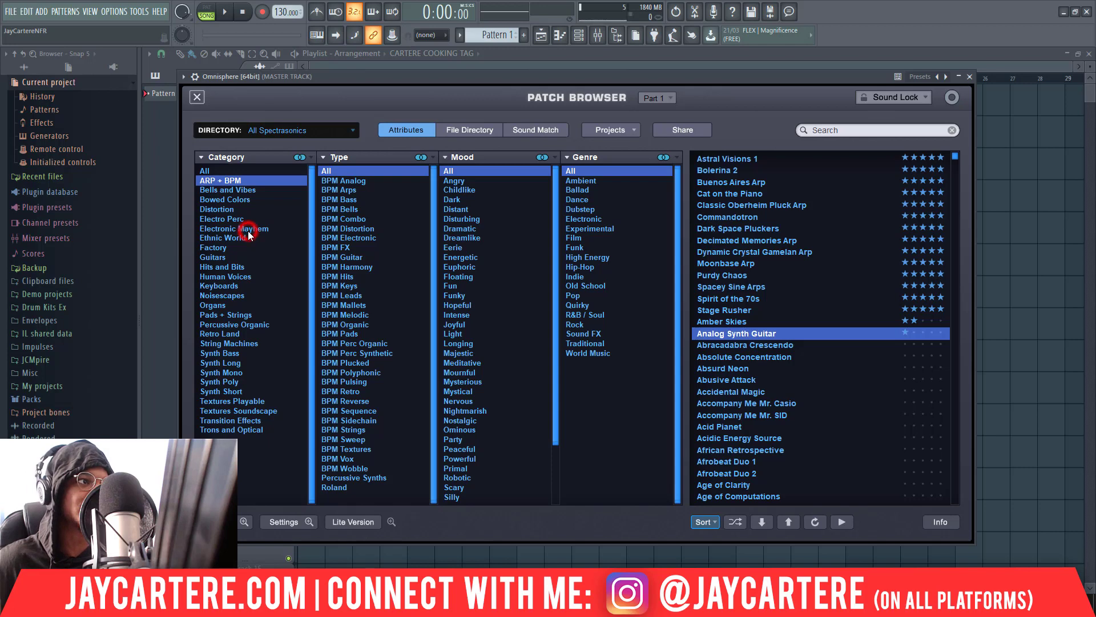
{"action": "left_click", "coordinate": [253, 196]}
{"action": "left_click", "coordinate": [256, 189]}
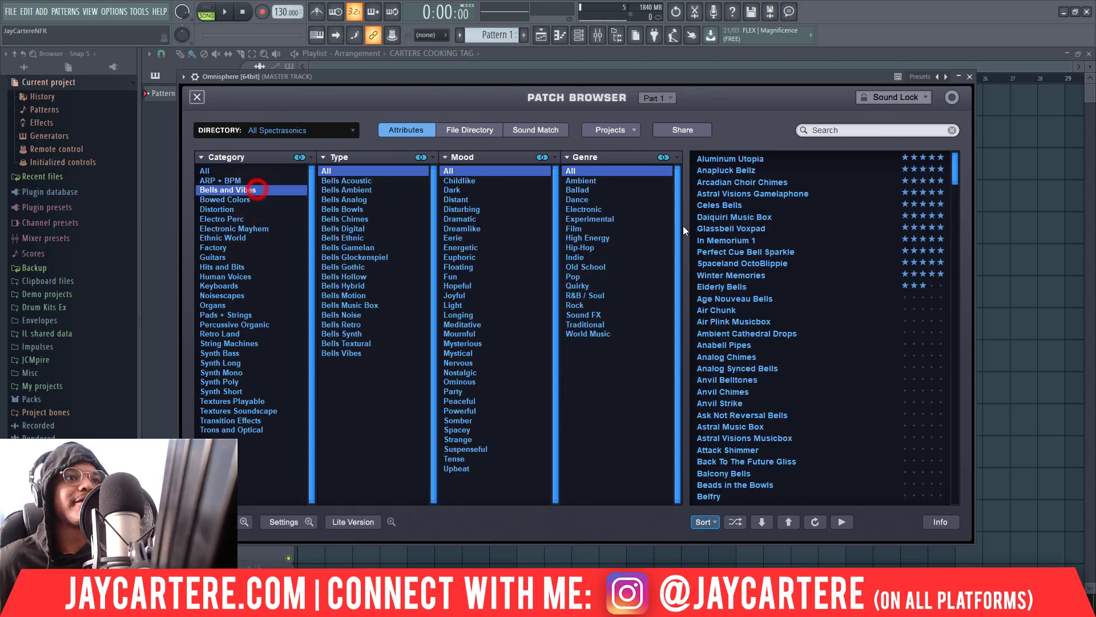
{"action": "left_click", "coordinate": [932, 283]}
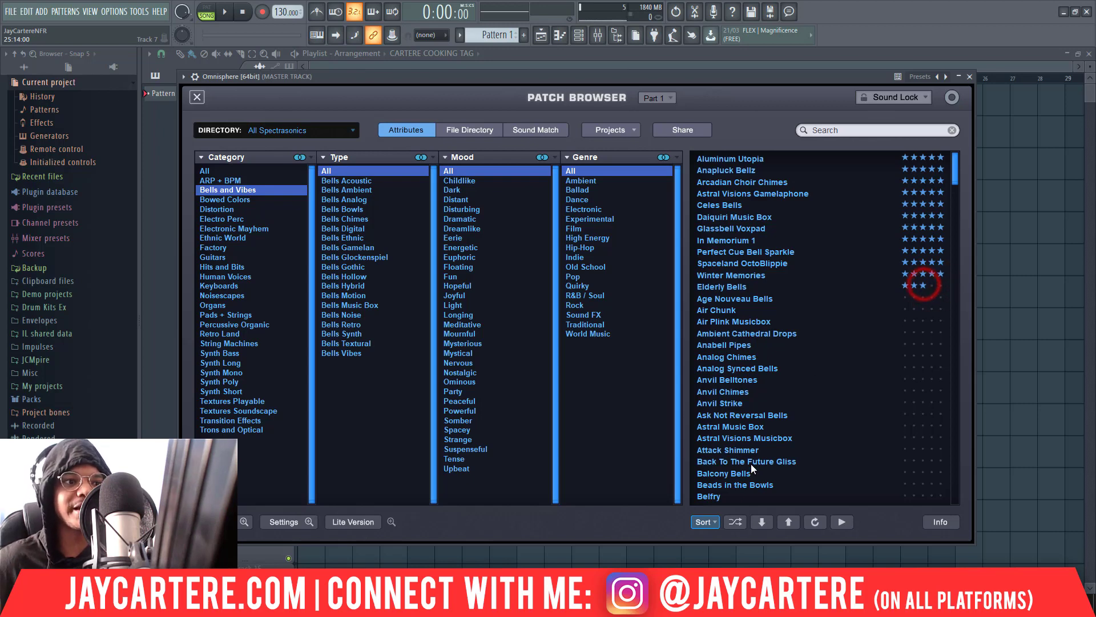
{"action": "left_click", "coordinate": [703, 521]}
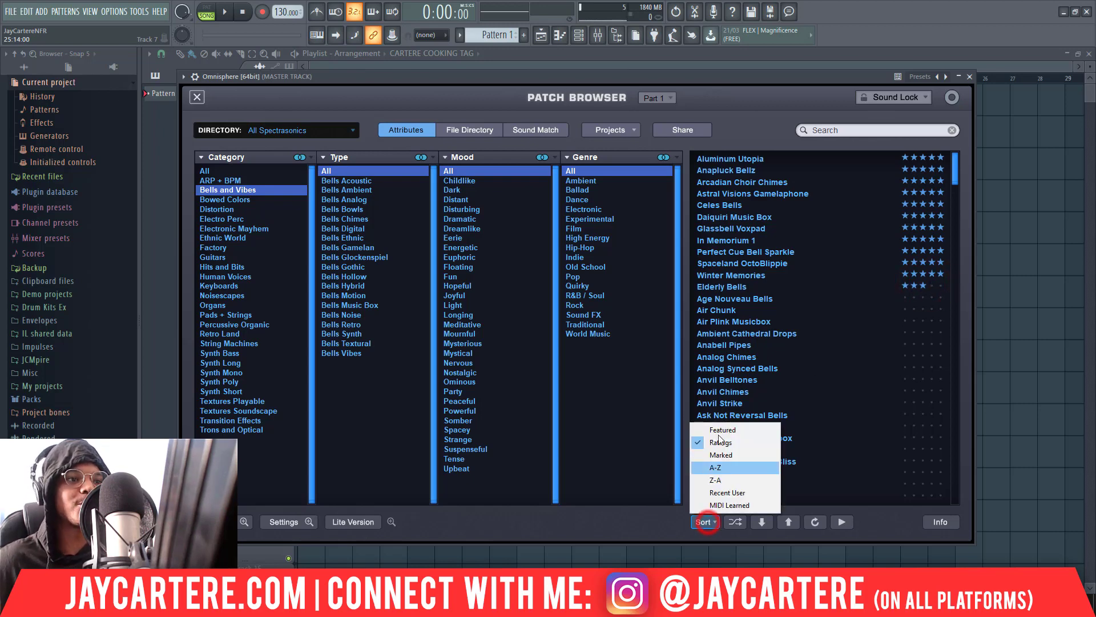
{"action": "left_click", "coordinate": [662, 525]}
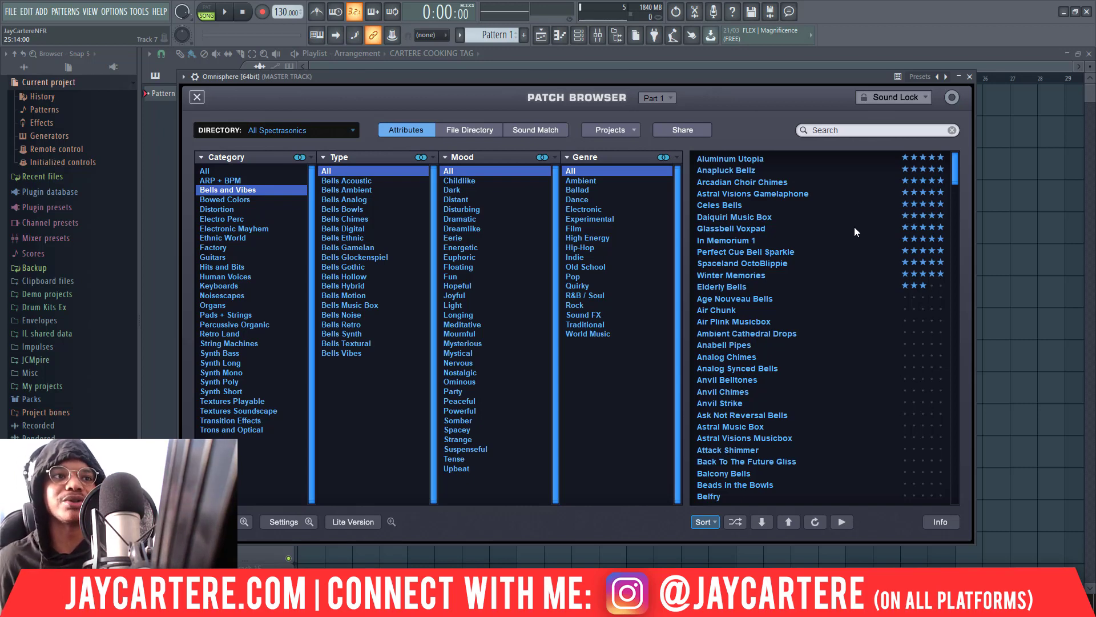
Scroll the patch list, then select the Main Melody Pad, Chord Arp and Vocal Chop mixer inserts.
{"action": "left_click_drag", "start_coordinate": [953, 159], "coordinate": [954, 135]}
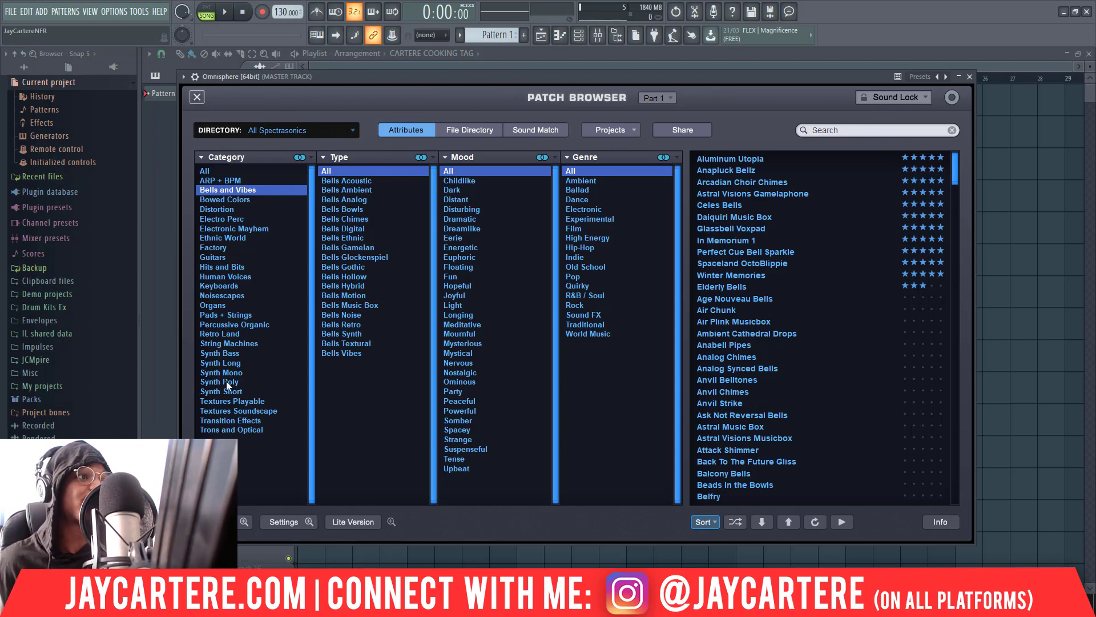
{"action": "left_click_drag", "start_coordinate": [959, 171], "coordinate": [940, 150]}
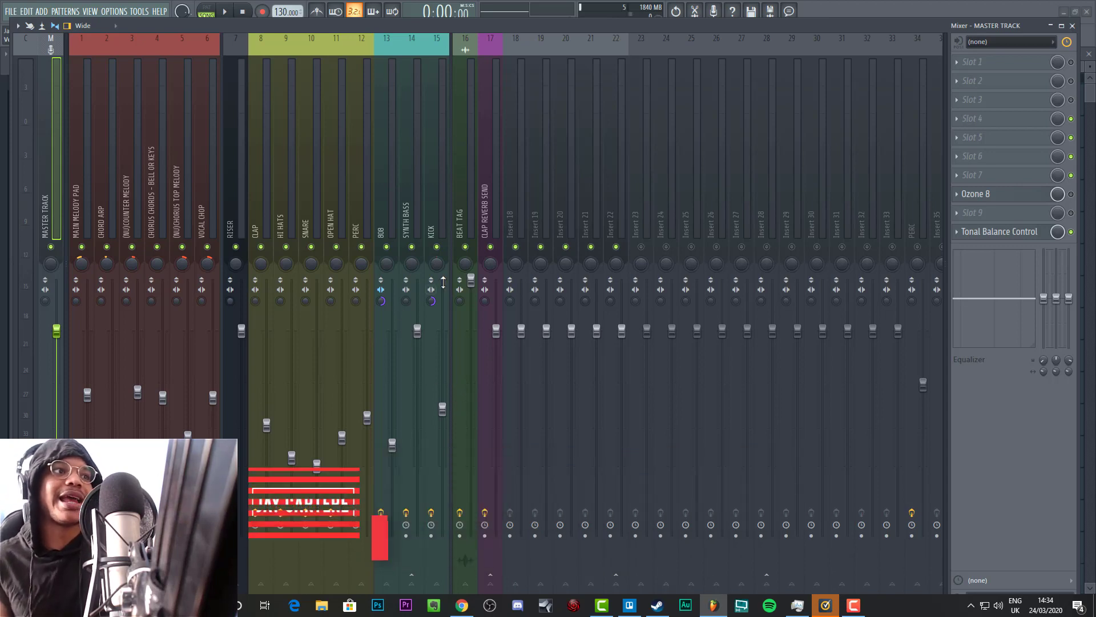
{"action": "left_click", "coordinate": [79, 197]}
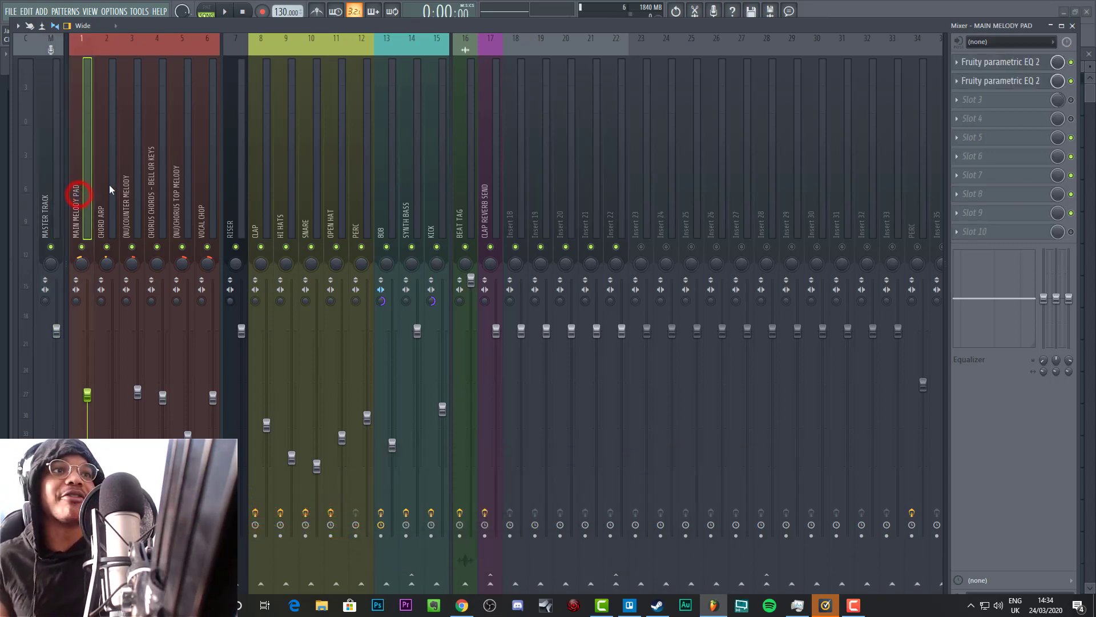
{"action": "left_click", "coordinate": [106, 186]}
{"action": "left_click", "coordinate": [200, 194]}
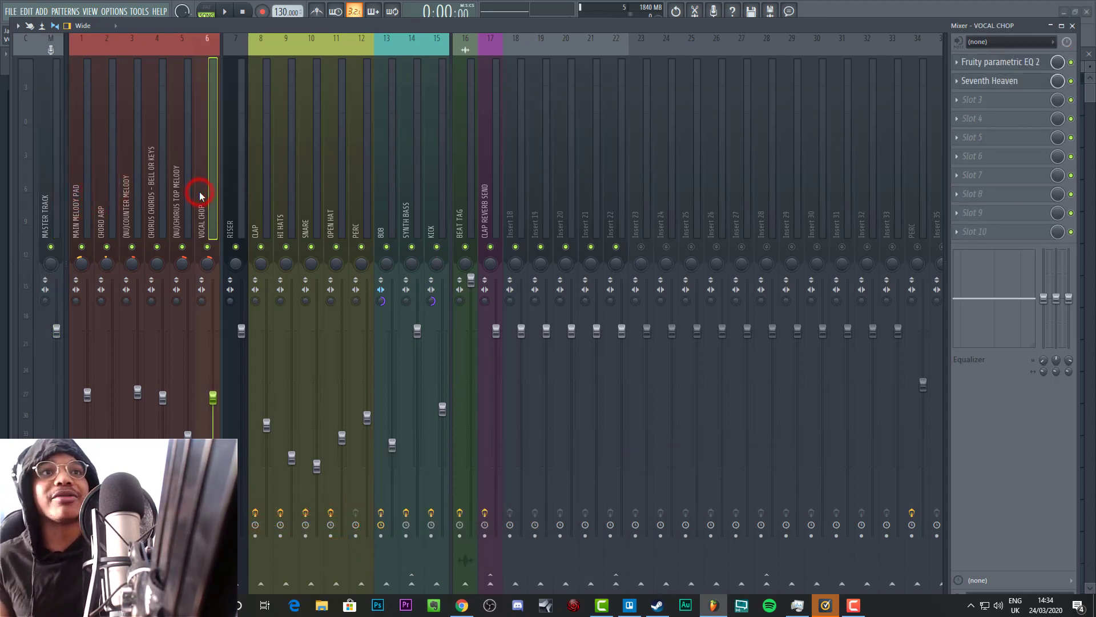